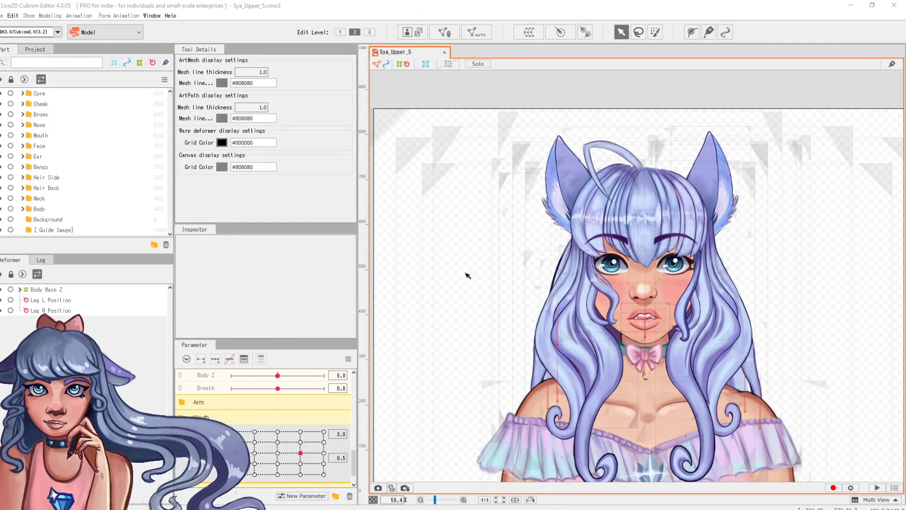
- Preview the eye parameters, looking up-left and up-right, then back to centre
left_click_drag(567, 384, 506, 314)
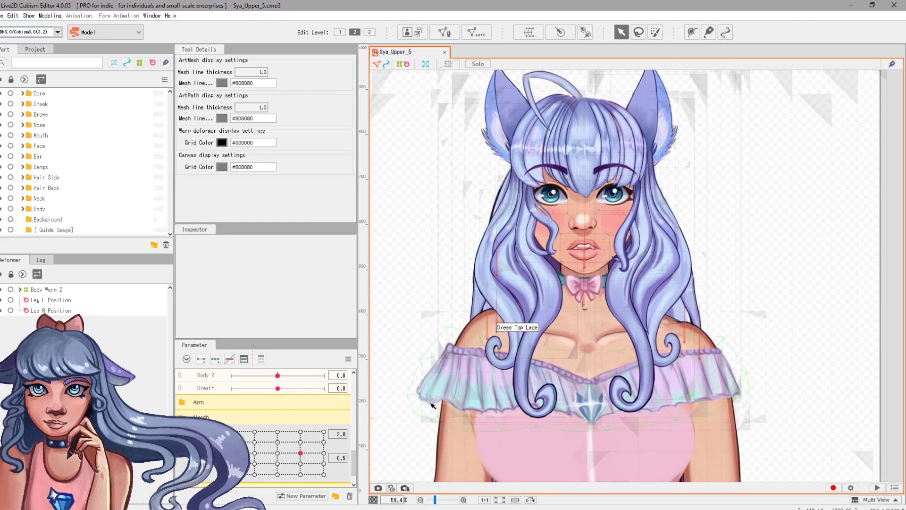
scroll(311, 461, "down", 8)
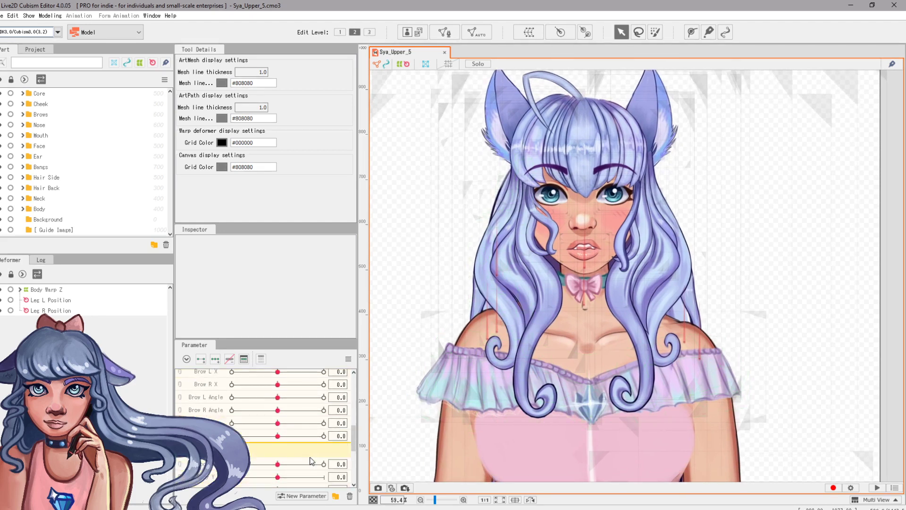
scroll(311, 461, "up", 3)
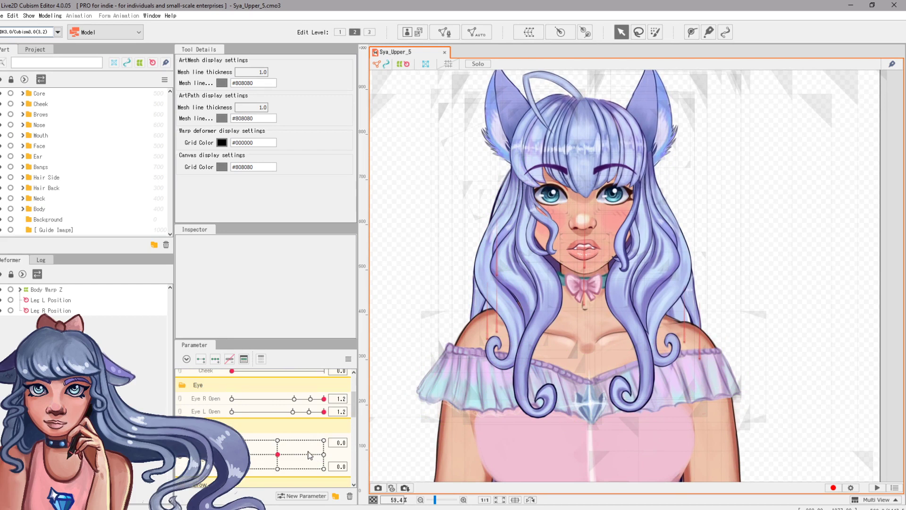
left_click(311, 454)
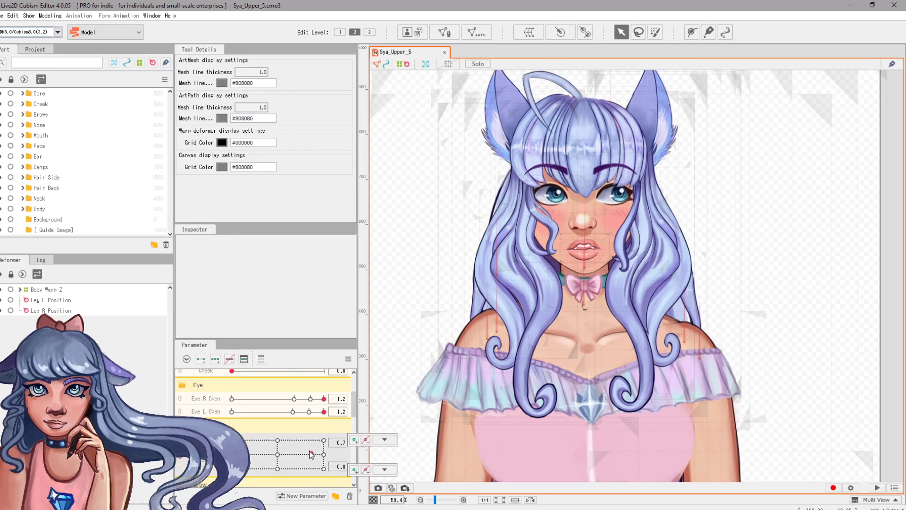
left_click_drag(310, 454, 266, 444)
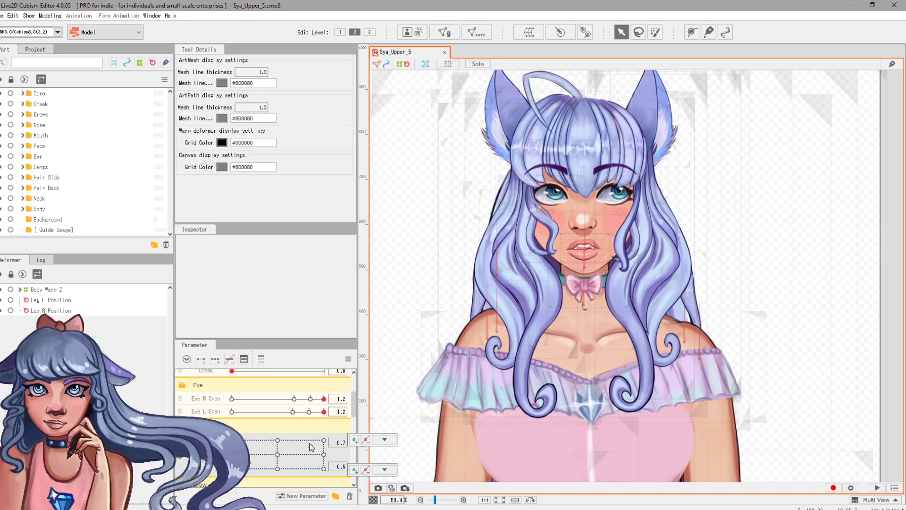
left_click(324, 441)
left_click_drag(317, 447, 283, 452)
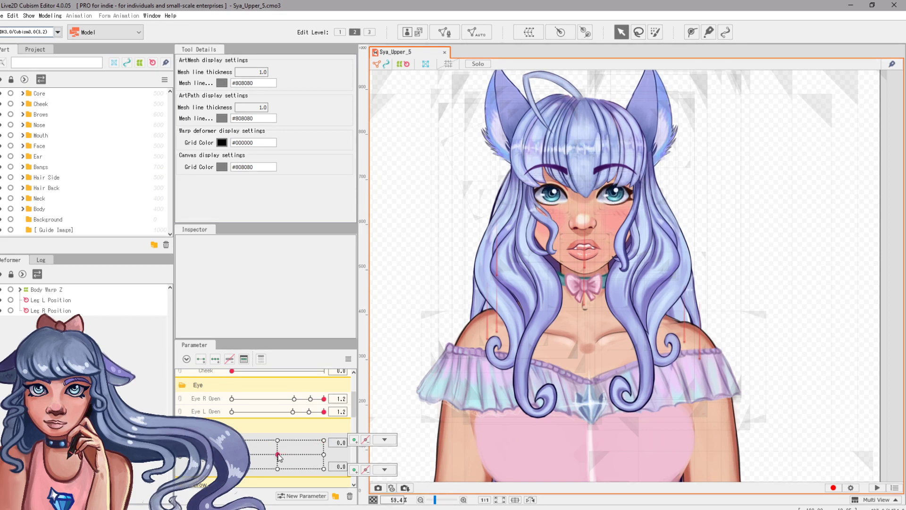
scroll(274, 454, "down", 1)
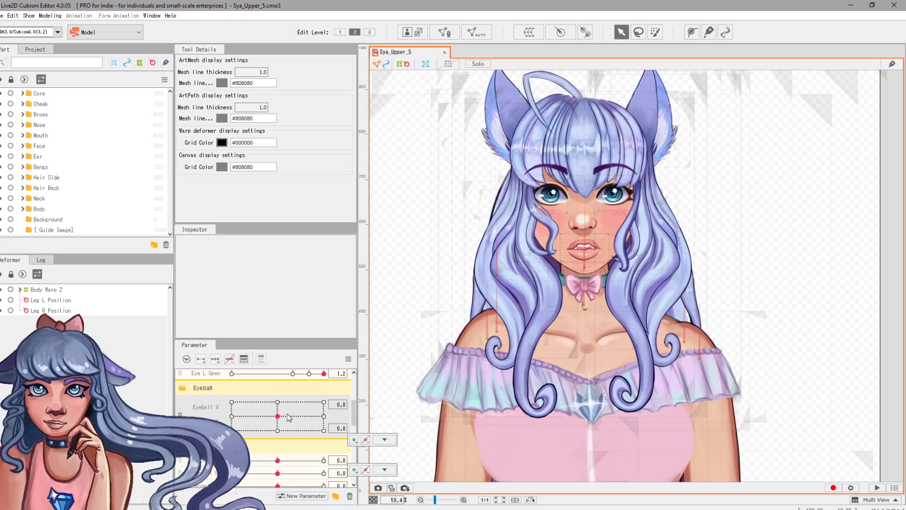
- Swing the head through Angle X/Y and Angle Z, returning it to front at 0.0
scroll(236, 418, "down", 2)
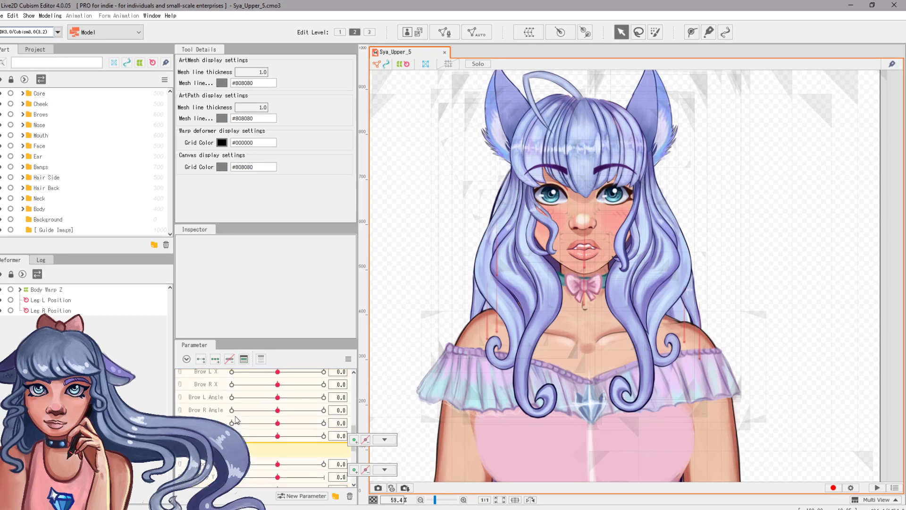
scroll(241, 419, "up", 2)
scroll(242, 419, "up", 2)
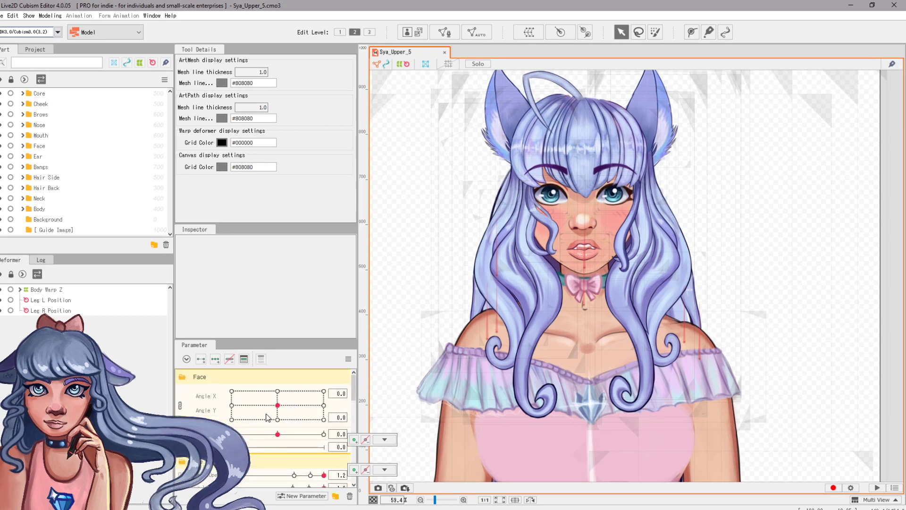
mouse_move(298, 404)
left_mouse_down()
mouse_move(263, 401)
mouse_move(297, 407)
left_mouse_up()
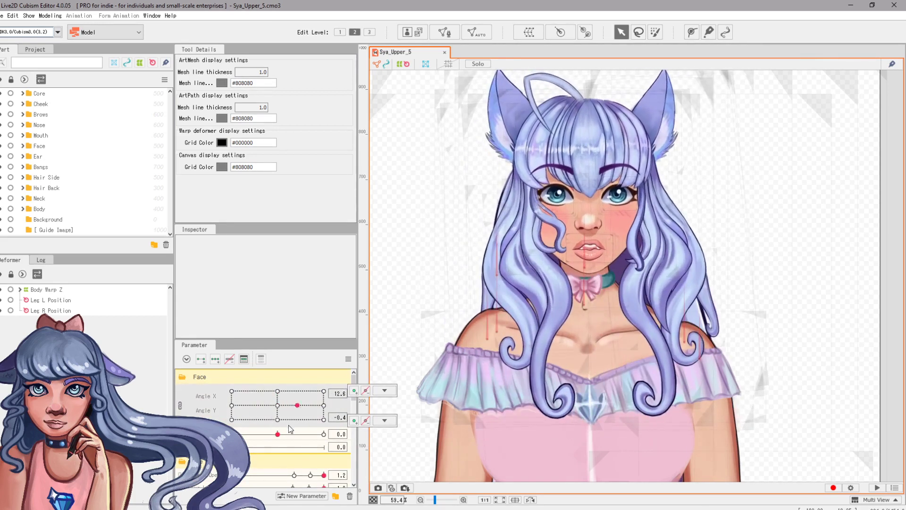
left_click_drag(286, 438, 274, 402)
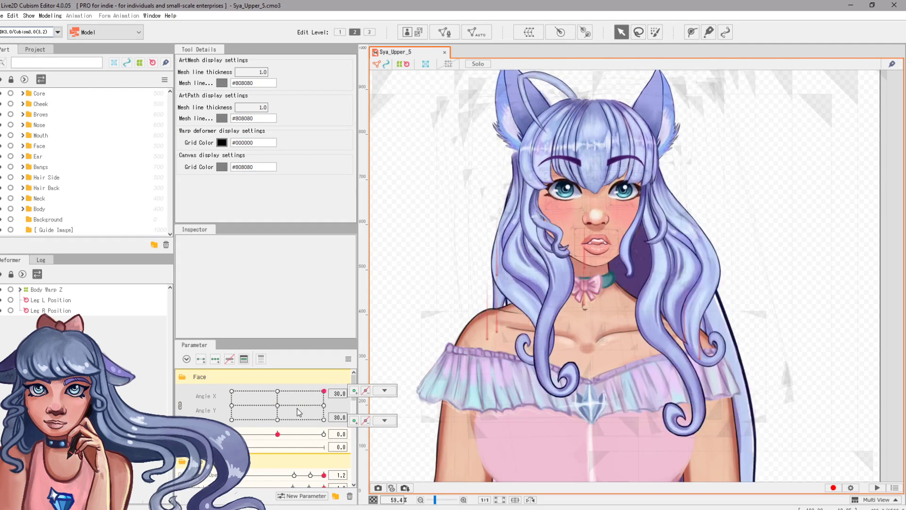
left_click(278, 406)
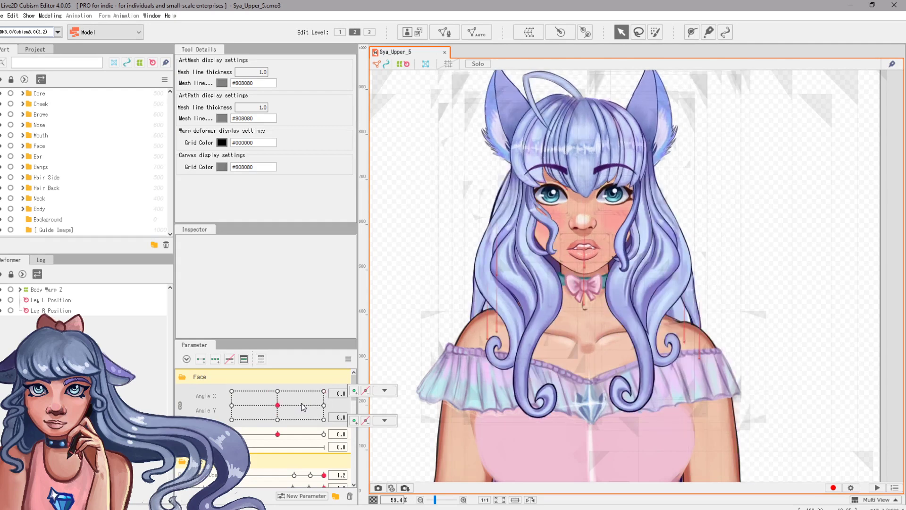
mouse_move(303, 407)
left_mouse_down()
mouse_move(253, 409)
mouse_move(294, 403)
left_mouse_up()
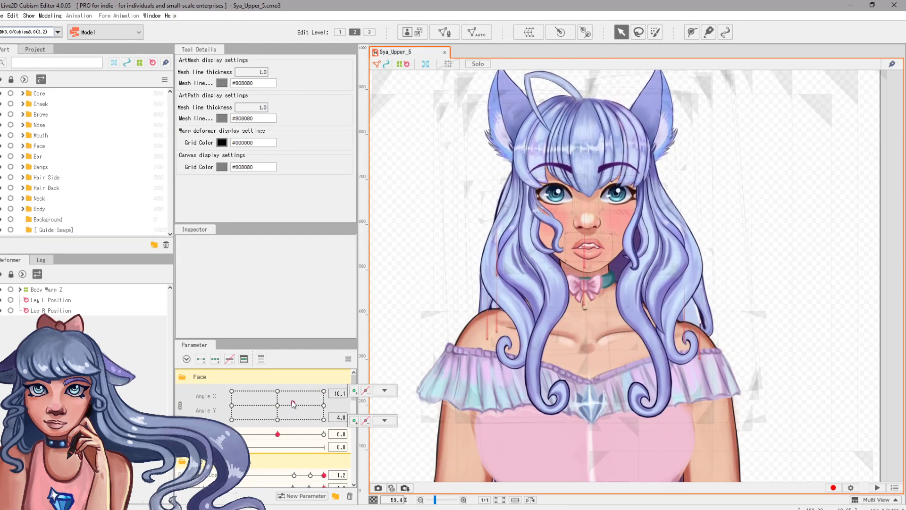
left_click(278, 405)
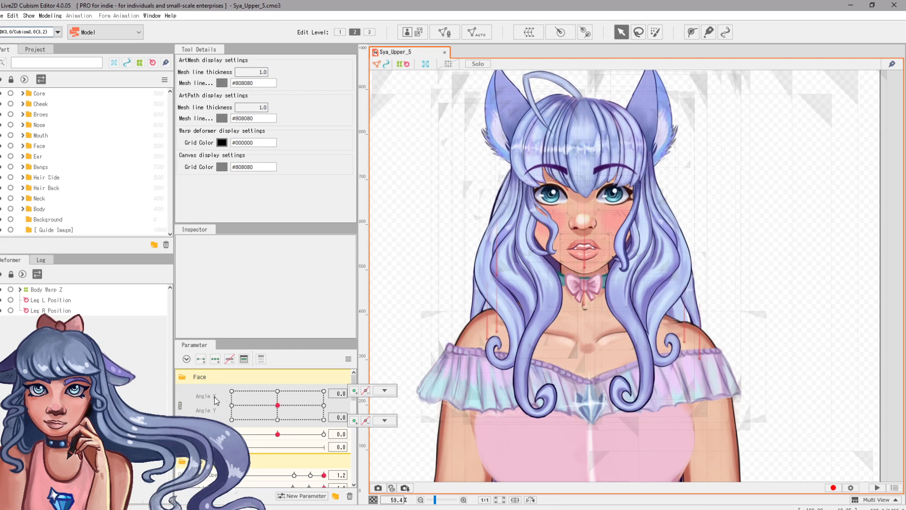
- Check the Angle X and Angle Z parameter menus and tilt the head with Angle Z
right_click(214, 395)
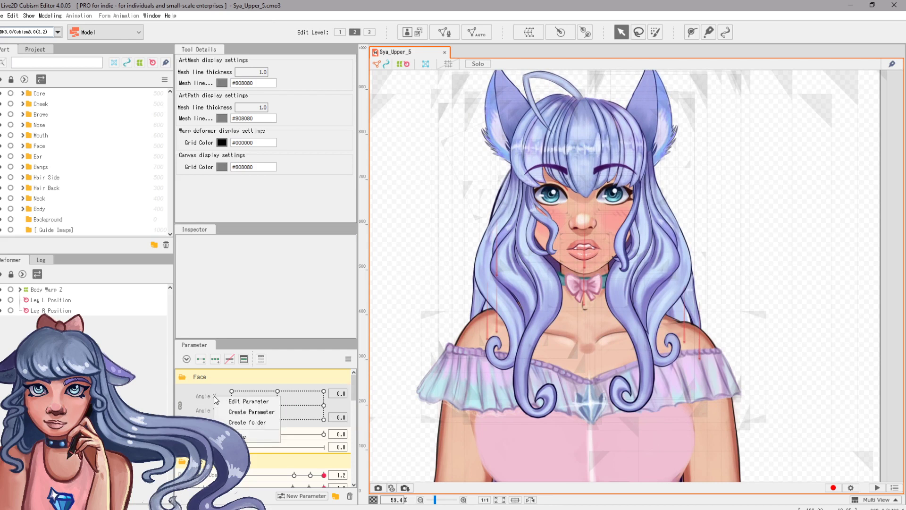
left_click(309, 384)
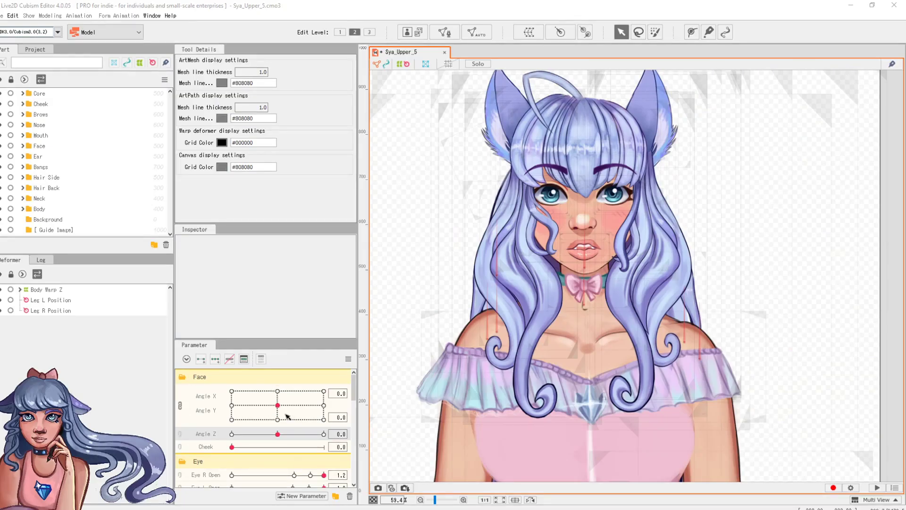
left_click(213, 432)
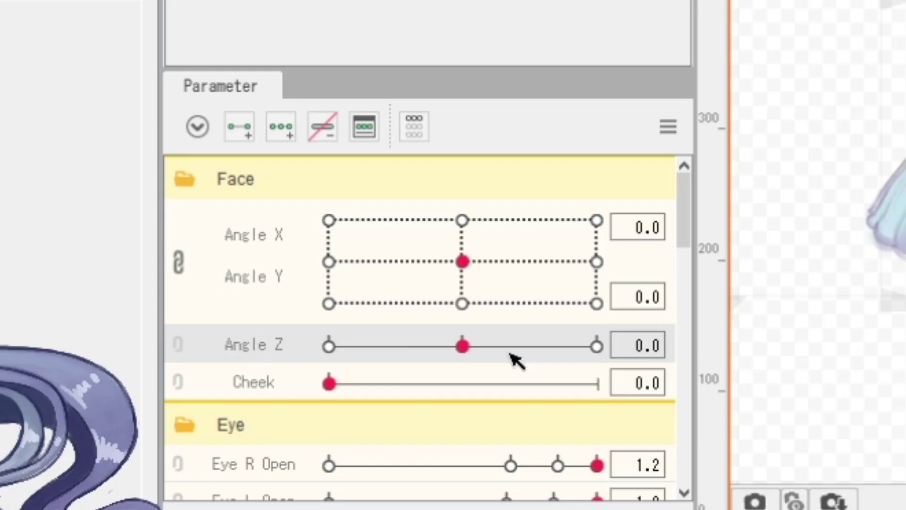
mouse_move(278, 434)
left_mouse_down()
mouse_move(258, 433)
mouse_move(277, 434)
left_mouse_up()
right_click(218, 435)
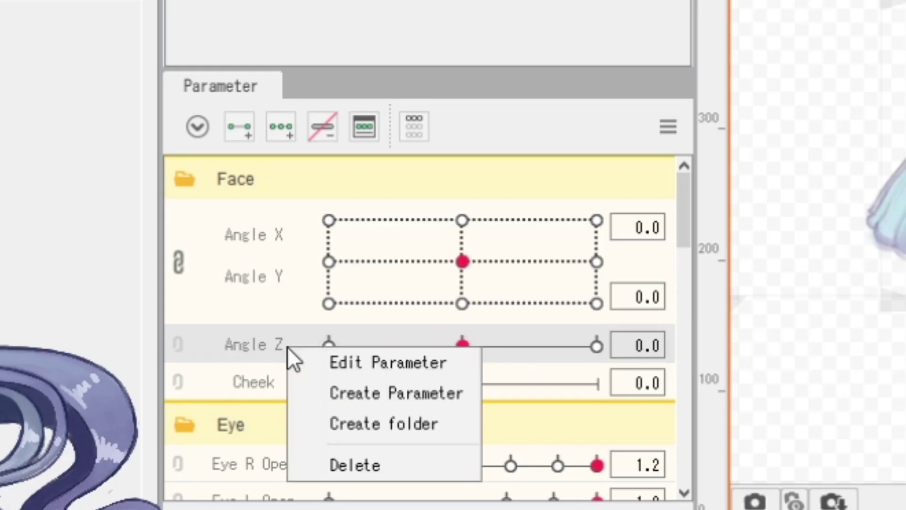
right_click(222, 337)
left_click(320, 363)
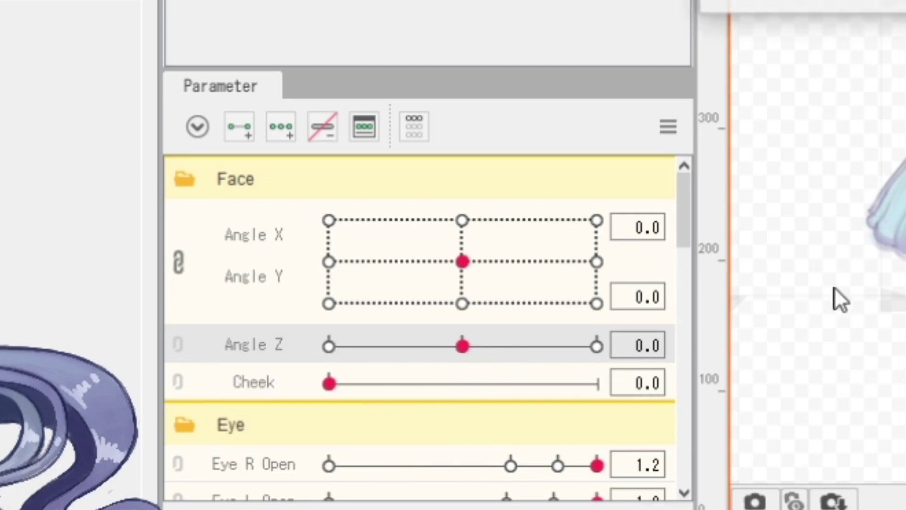
- Inspect Angle Z's Edit Parameter dialog (ID ParamAngleZ, range -30 to 30) and cancel
double_click(391, 193)
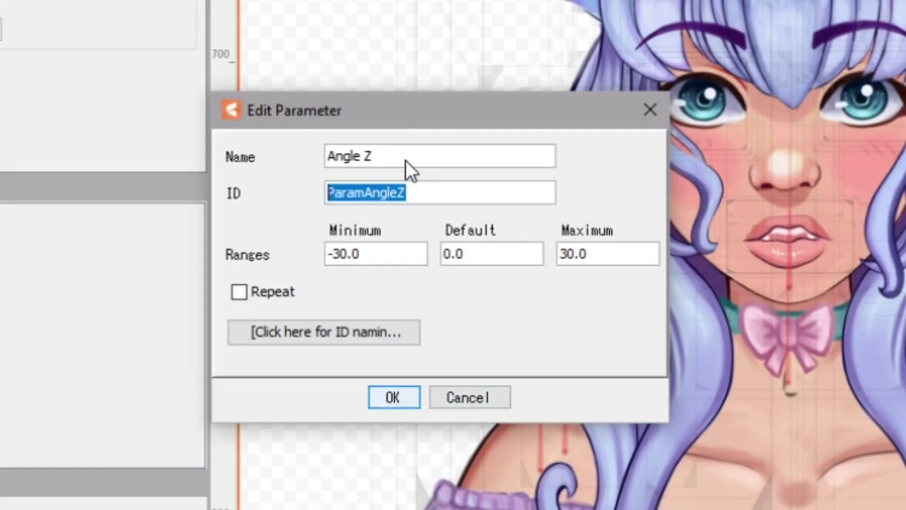
left_click_drag(406, 160, 314, 157)
left_click(360, 194)
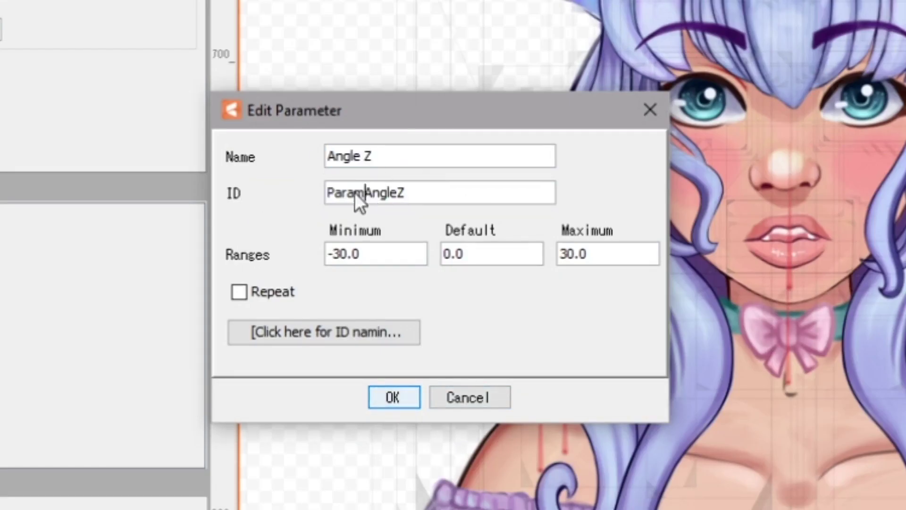
left_click_drag(360, 194, 327, 194)
left_click_drag(410, 194, 369, 194)
left_click(350, 195)
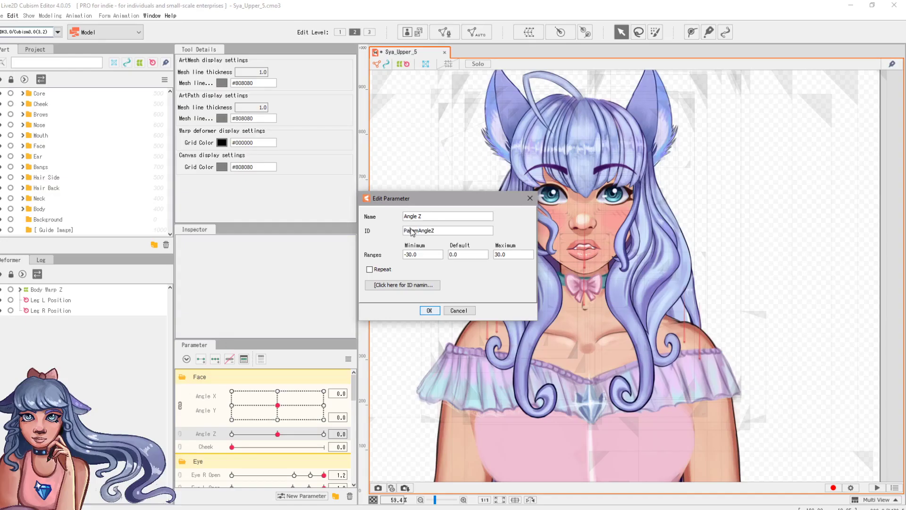
left_click_drag(442, 232, 401, 232)
left_click(465, 310)
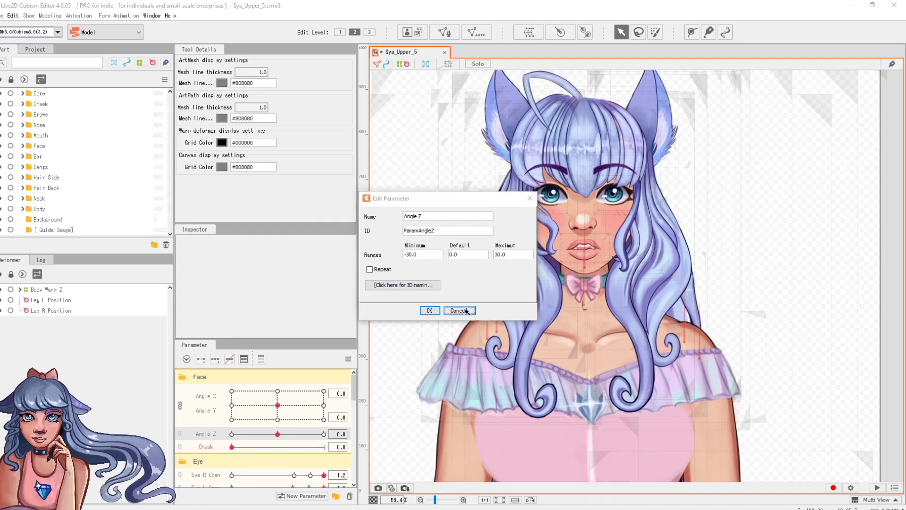
scroll(217, 444, "down", 1)
right_click(228, 440)
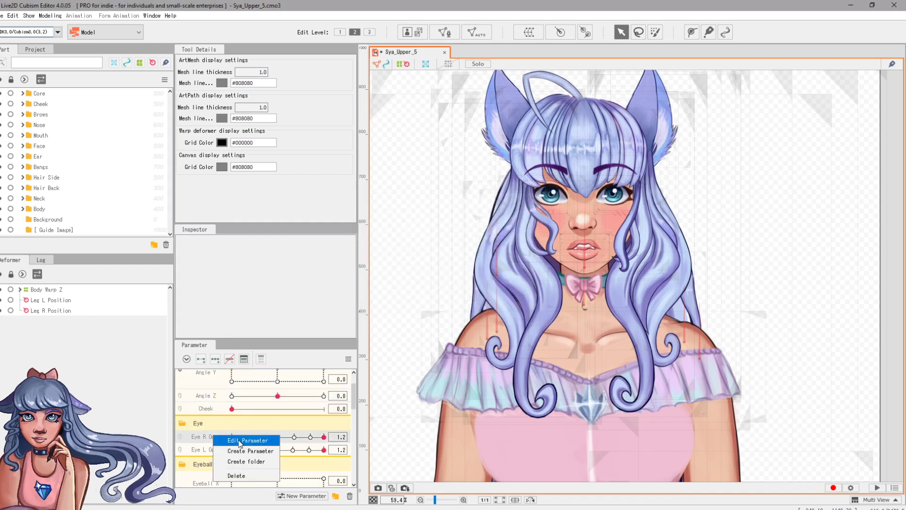
left_click(241, 440)
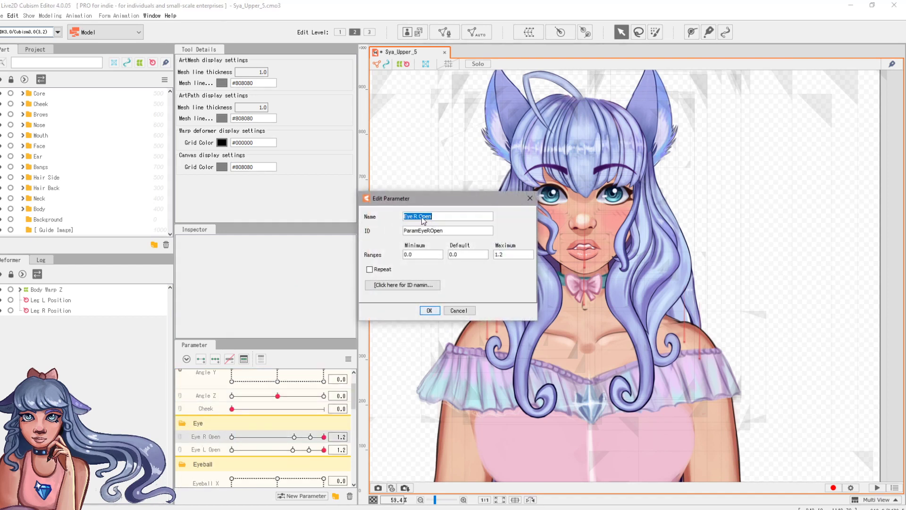
left_click_drag(410, 231, 443, 231)
left_click(460, 311)
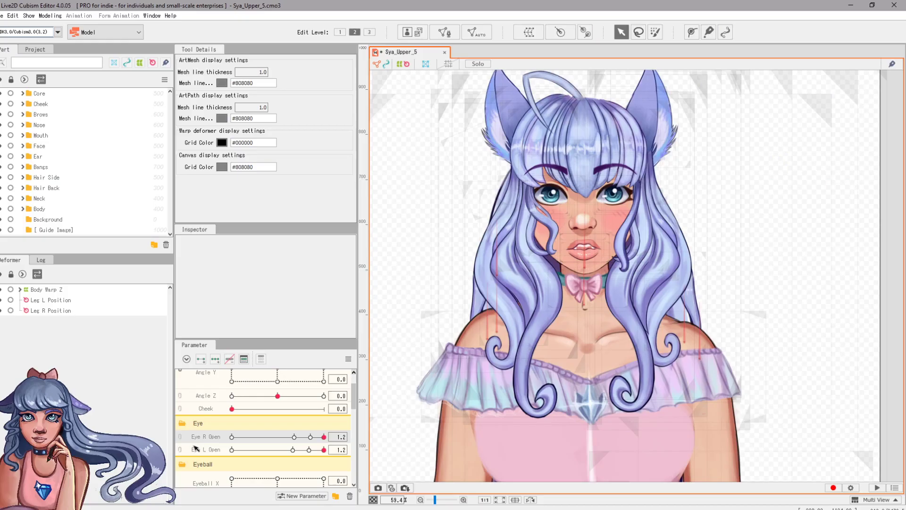
right_click(194, 447)
left_click(222, 454)
left_click_drag(441, 235, 409, 232)
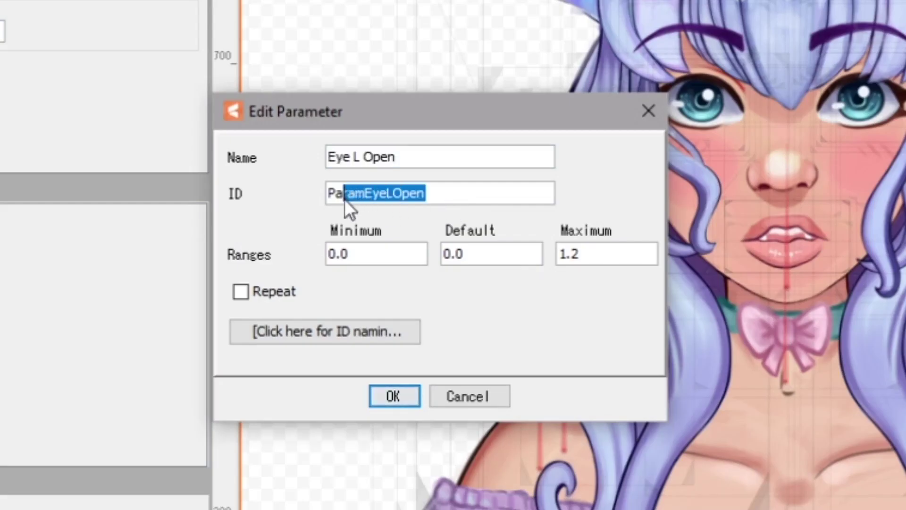
left_click(402, 159)
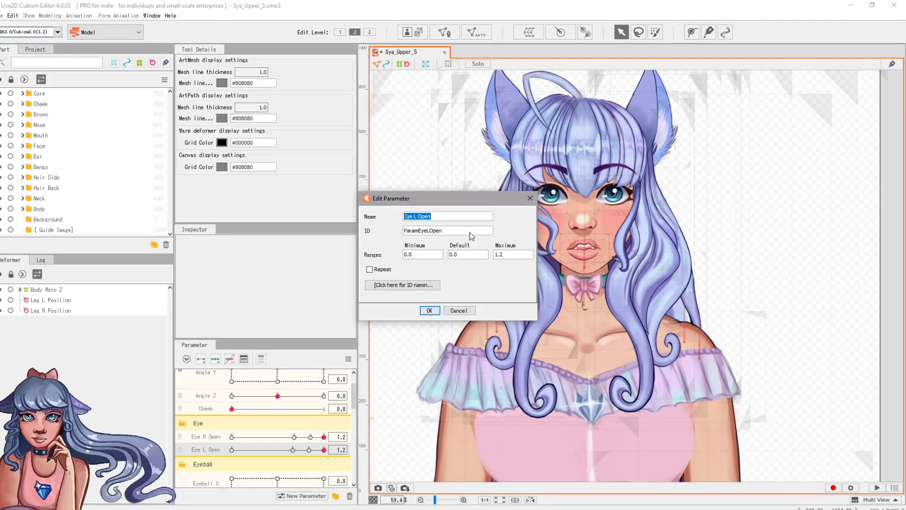
left_click_drag(469, 232, 394, 234)
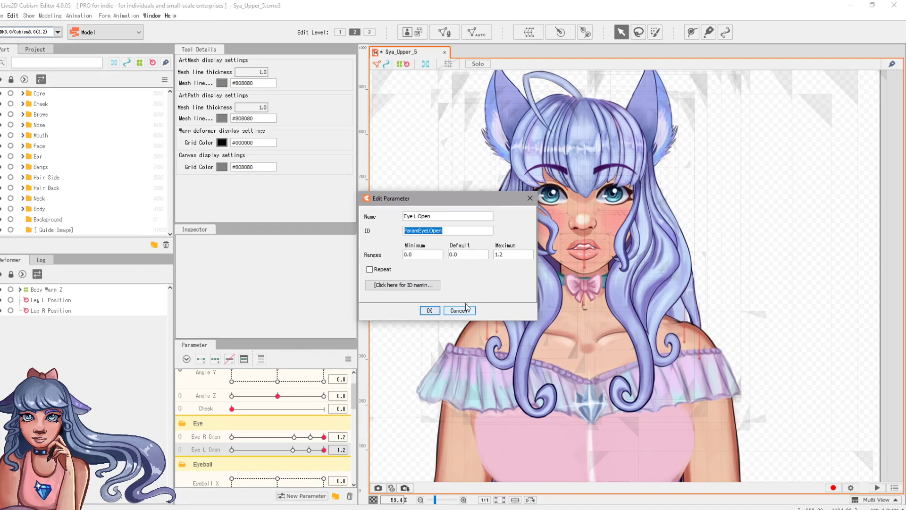
left_click(430, 311)
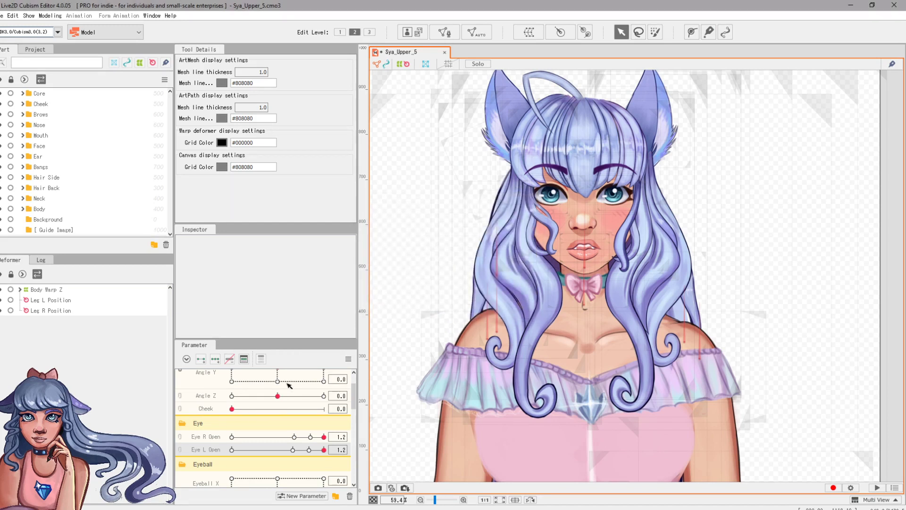
- Start a moc3 runtime export with SDK 3.0 / Cubism3.0(3.2) Compatible as version
left_click(2, 16)
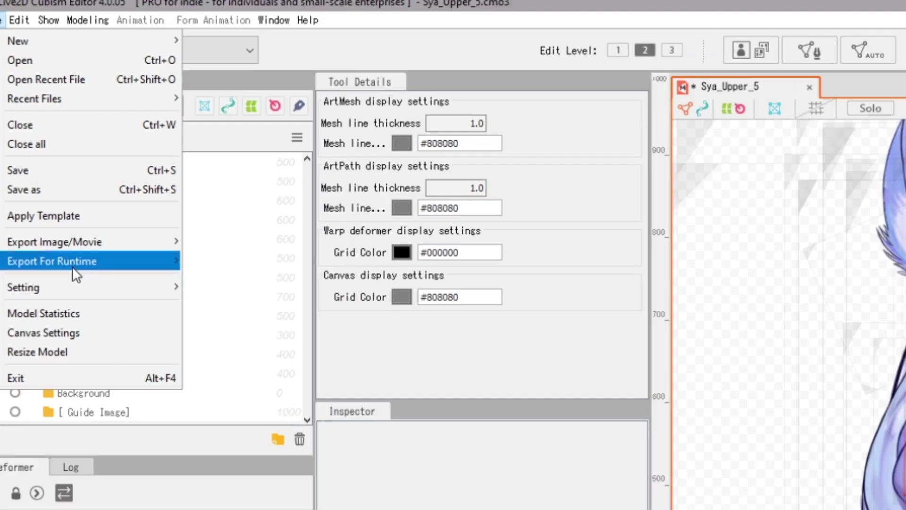
mouse_move(90, 263)
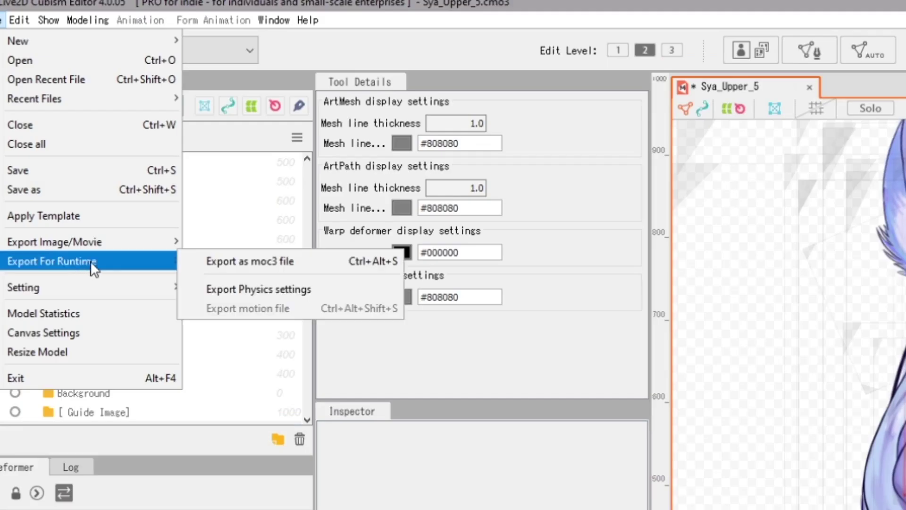
left_click(290, 262)
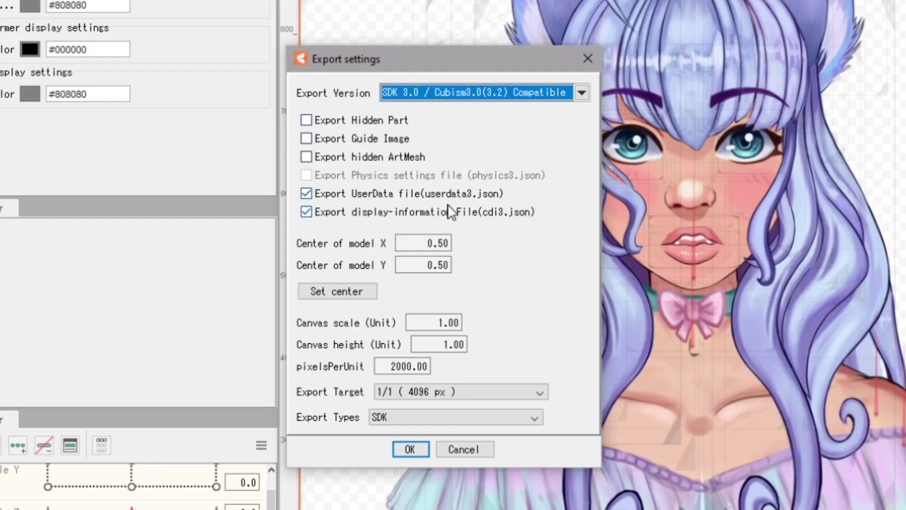
left_click(583, 94)
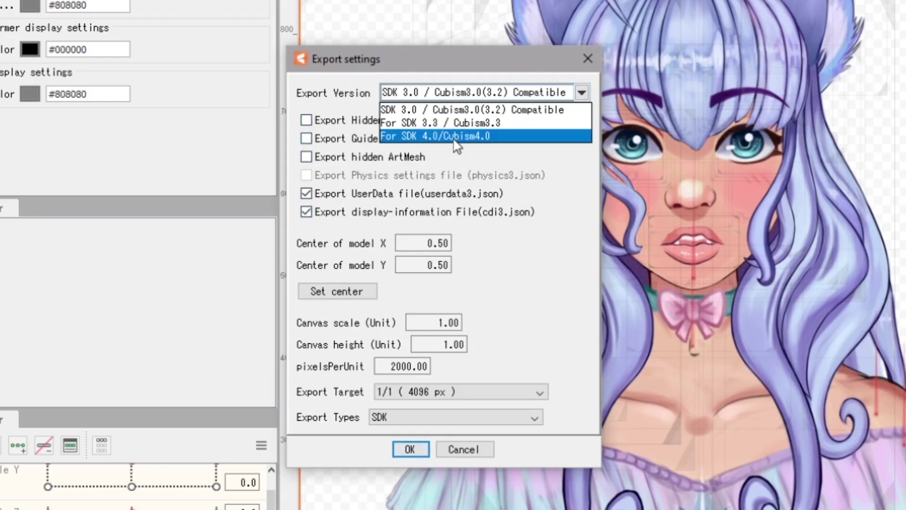
left_click(462, 108)
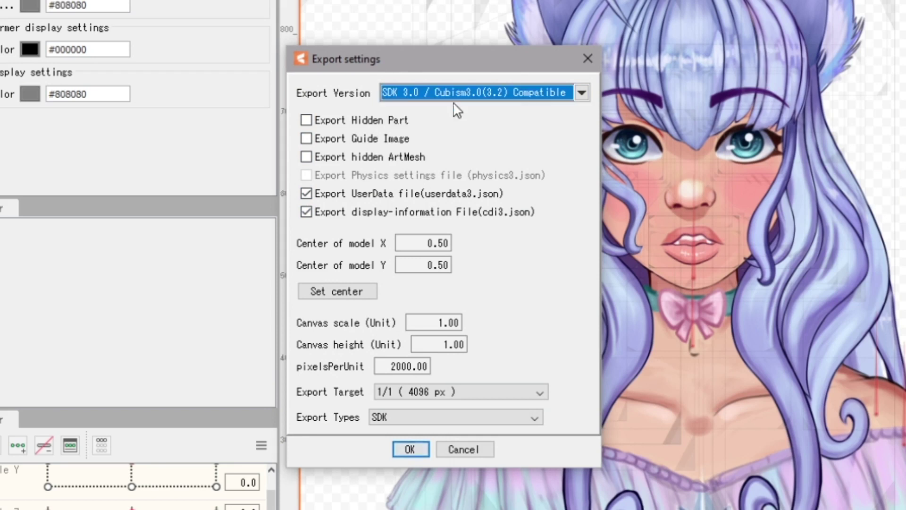
left_click(581, 93)
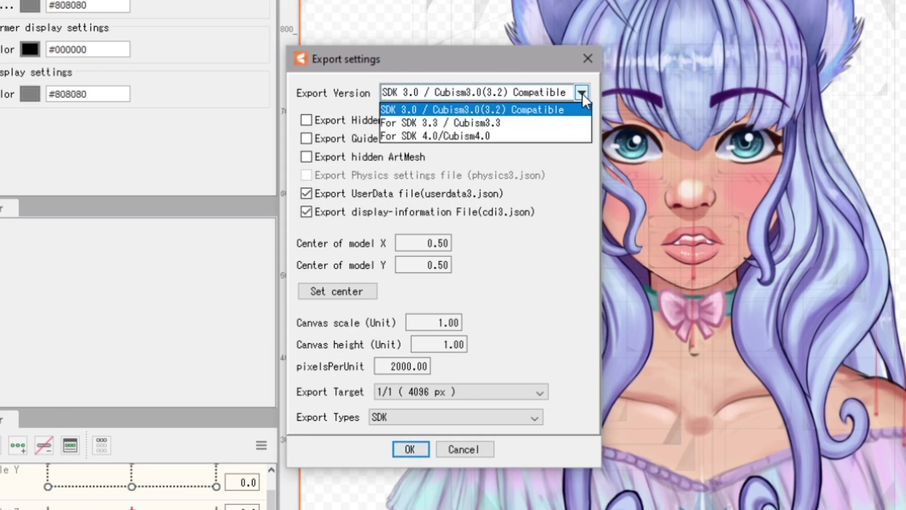
left_click(583, 93)
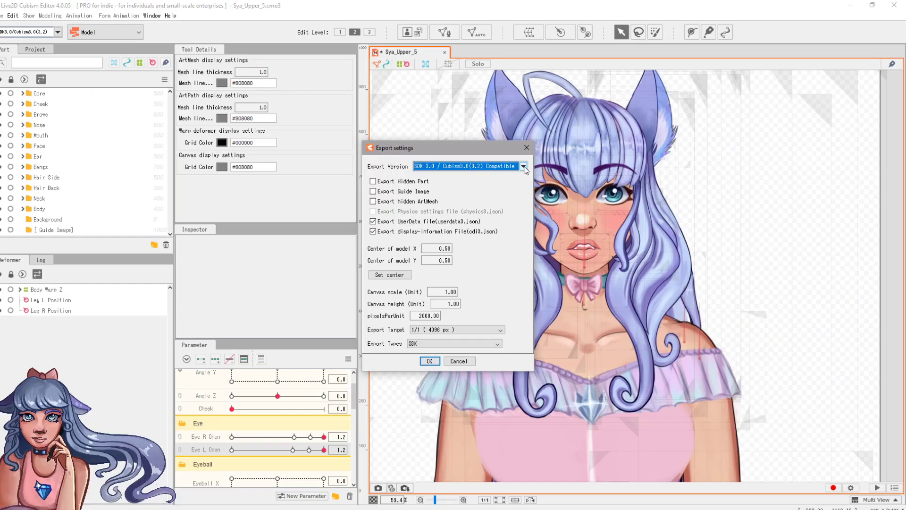
- Accept the SDK 3.0 export settings and choose Sya_Upper_5.4096 as the save folder
left_click(584, 93)
left_click(524, 167)
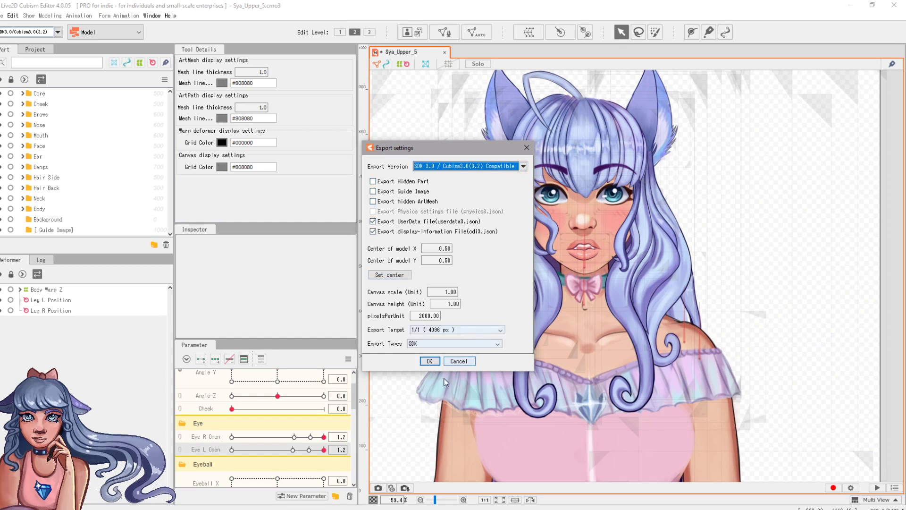
left_click(430, 361)
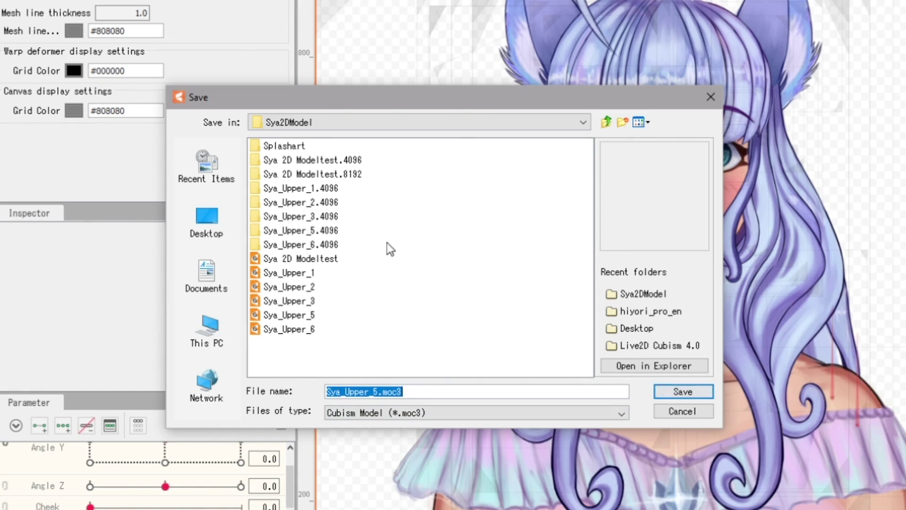
double_click(294, 232)
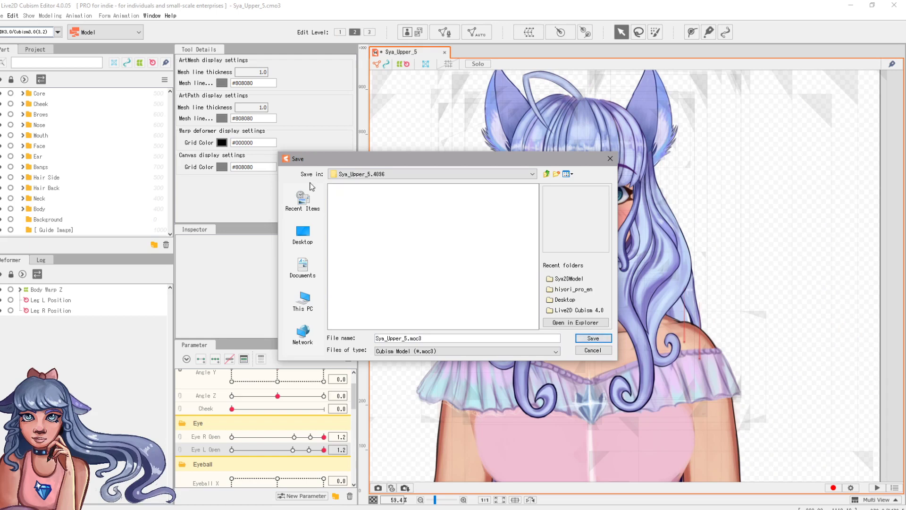
left_click(27, 92)
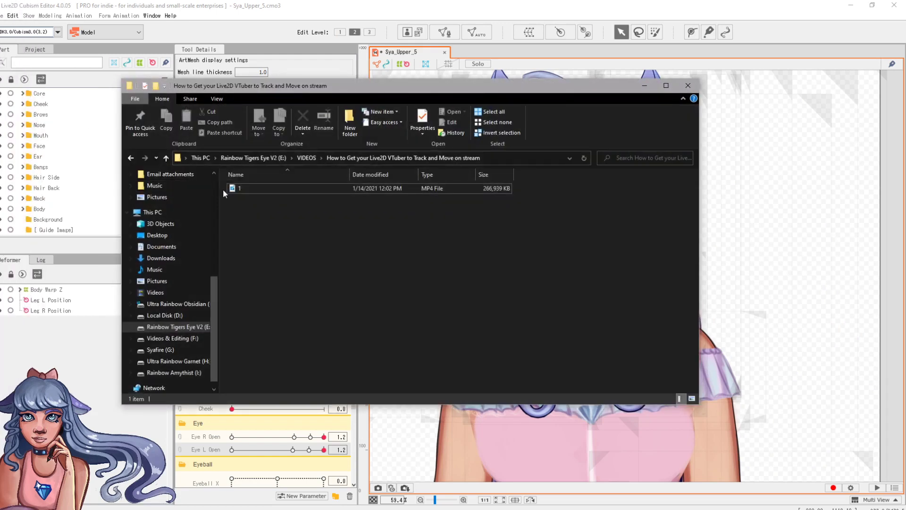
- Browse the Desktop's Sya2DModel folder and its Sya_Upper_5.4096 subfolder in File Explorer
left_click(165, 235)
double_click(561, 262)
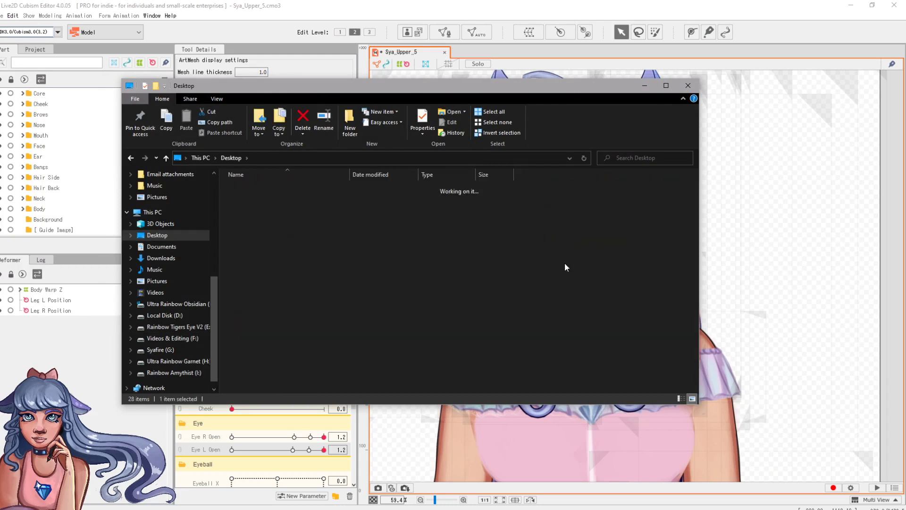
double_click(250, 247)
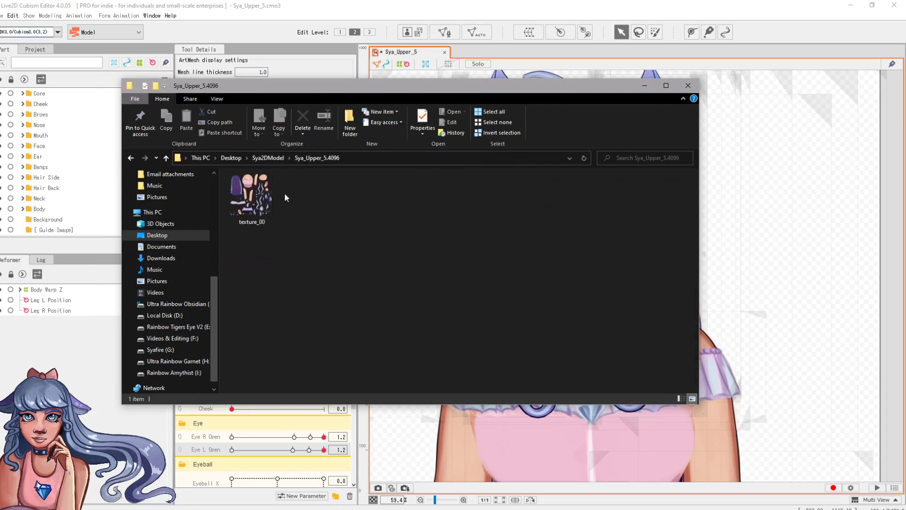
left_click(131, 158)
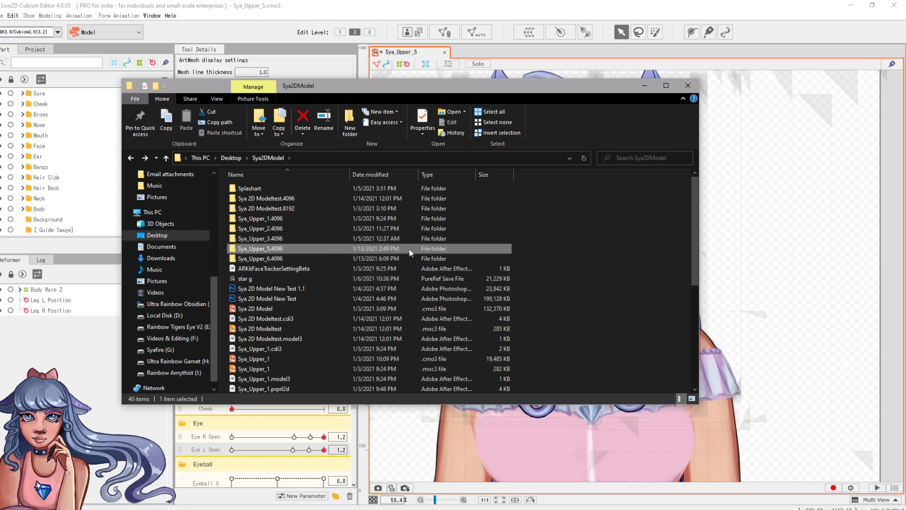
scroll(285, 290, "down", 6)
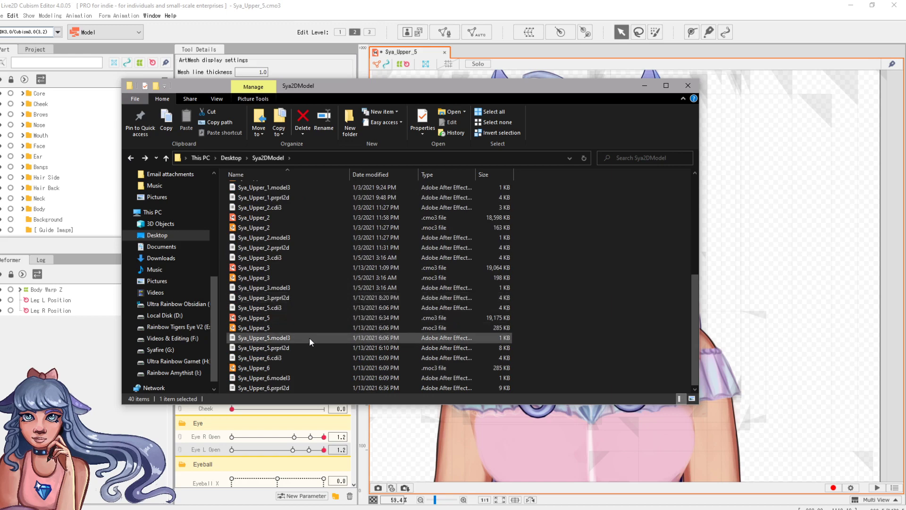
scroll(320, 312, "up", 5)
scroll(316, 296, "down", 4)
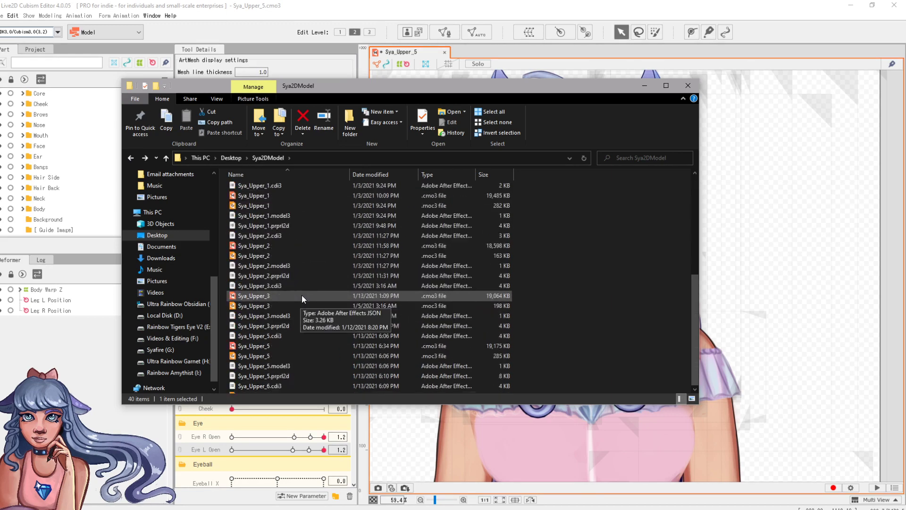
scroll(301, 296, "up", 6)
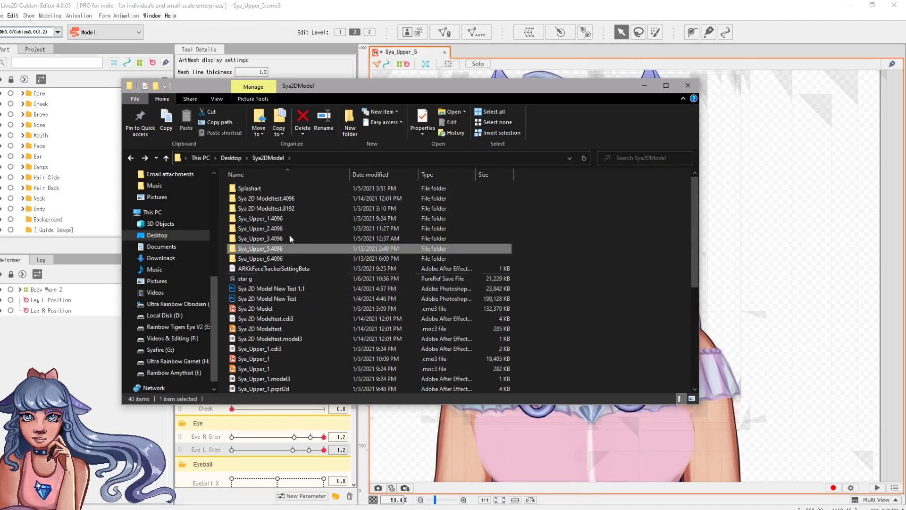
double_click(250, 250)
left_click(131, 158)
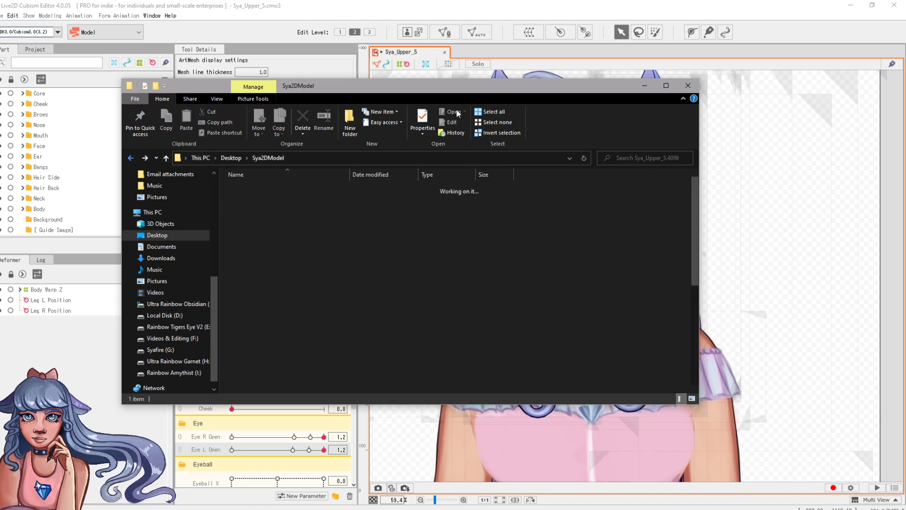
- Save Sya_Upper_5.moc3 into Sya2DModel, overwriting the existing moc3 and model3.json
left_click(688, 84)
key("BackSpace")
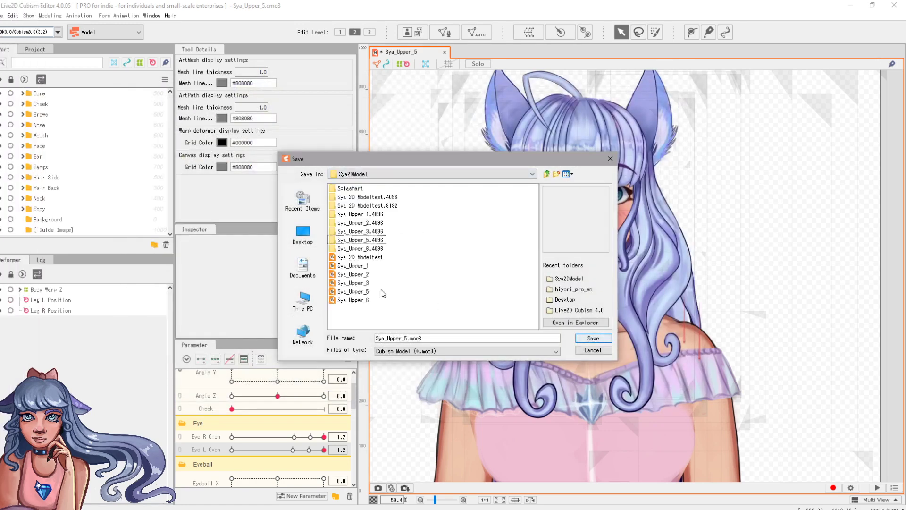
left_click(603, 341)
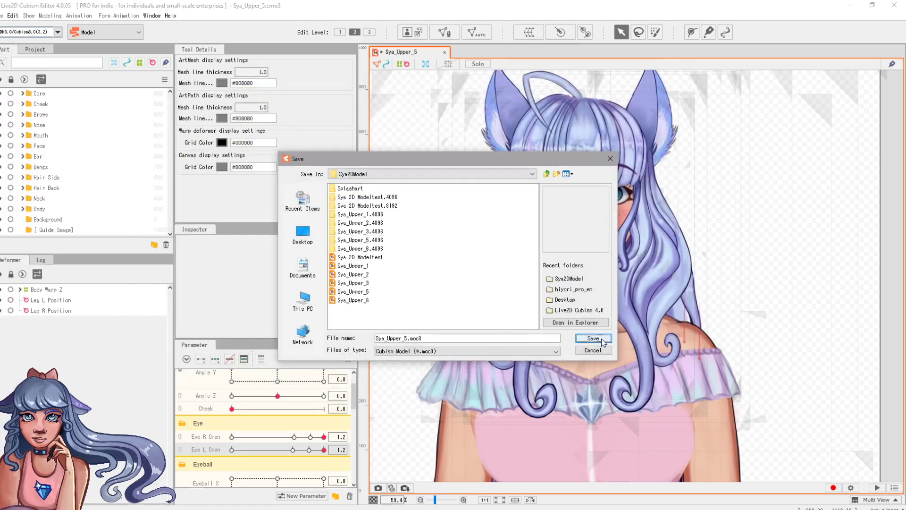
left_click(417, 284)
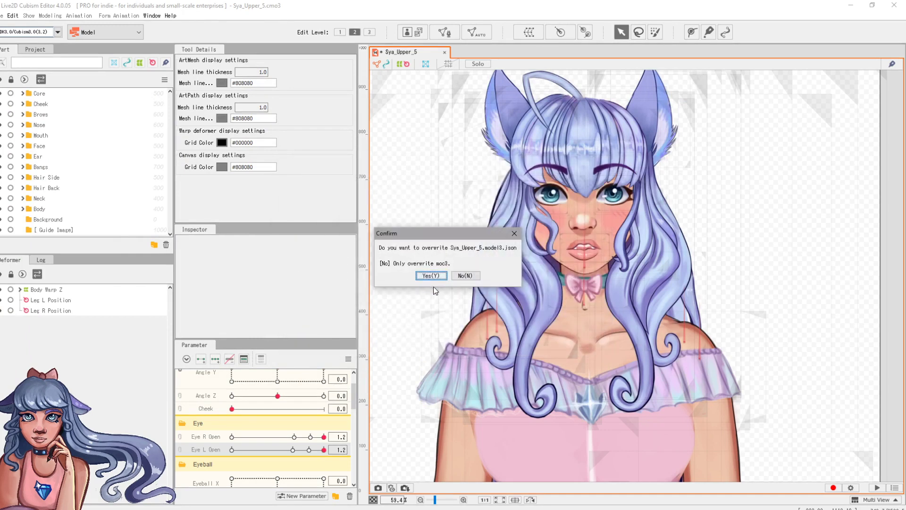
left_click(431, 276)
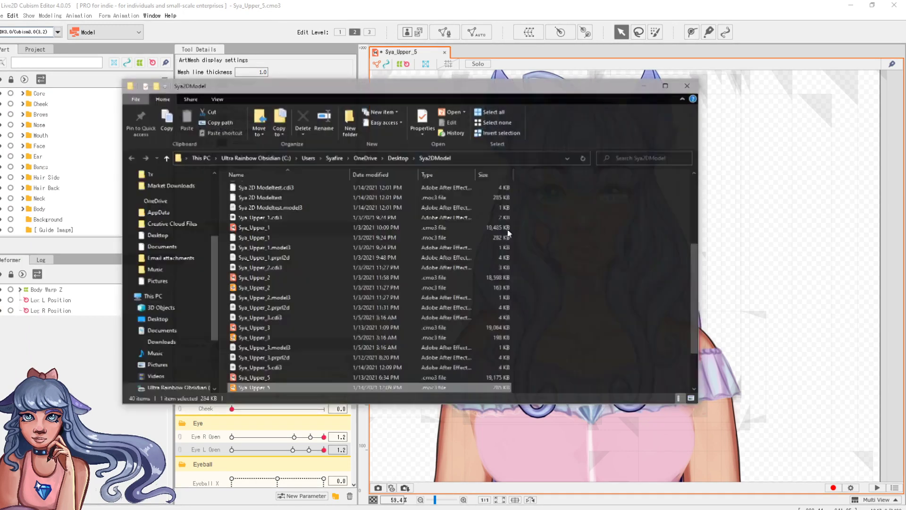
left_click(687, 86)
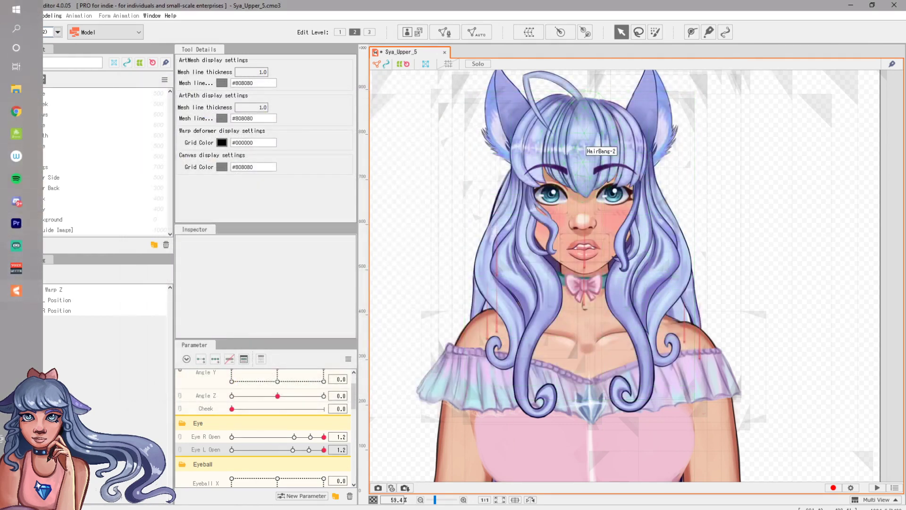
- Launch Steam from the tray and search the store for 'prprlive'
left_click(21, 401)
left_click(127, 397)
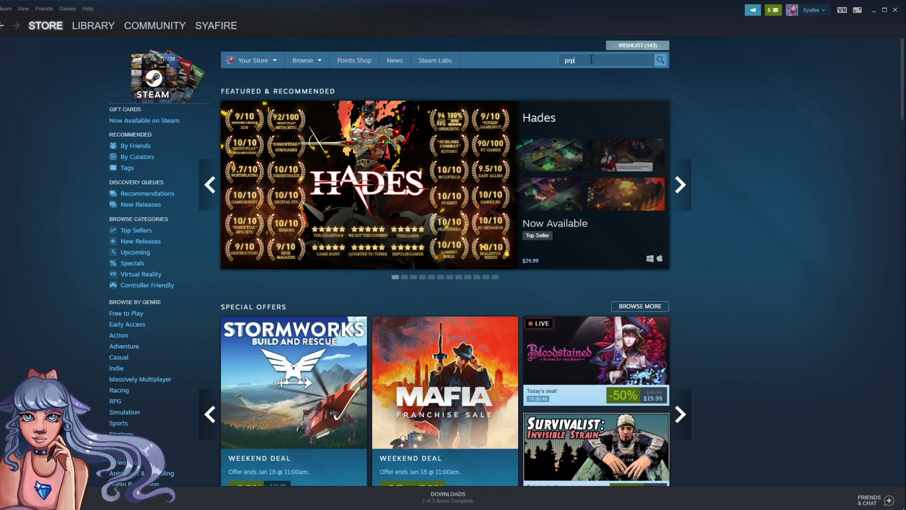
left_click(591, 60)
type("prprlive")
key("Return")
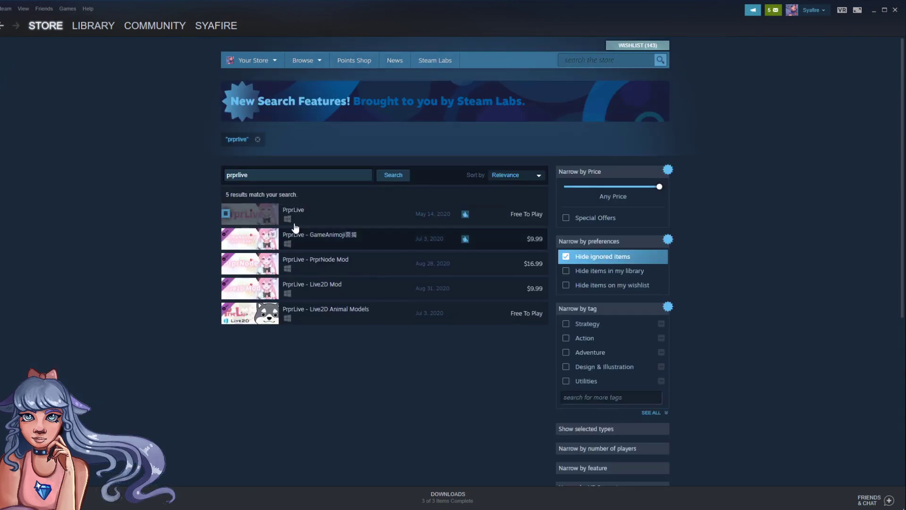
- Look over the PrprLive store page, then go to the Steam library
left_click(309, 216)
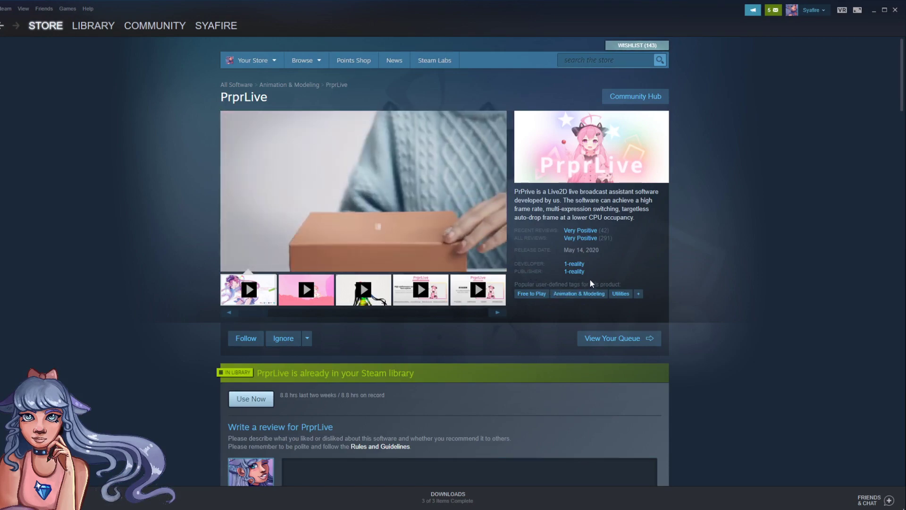
scroll(590, 281, "down", 1)
scroll(592, 281, "down", 1)
scroll(593, 279, "up", 2)
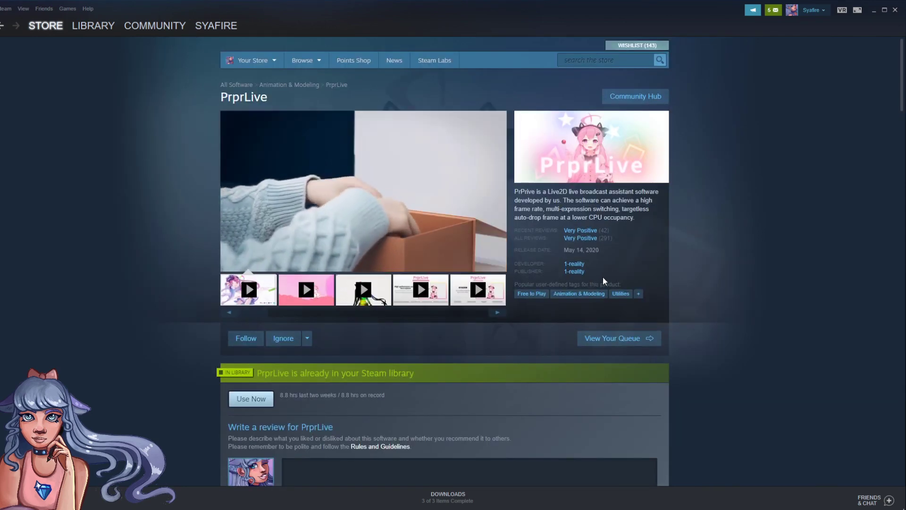
scroll(555, 267, "down", 4)
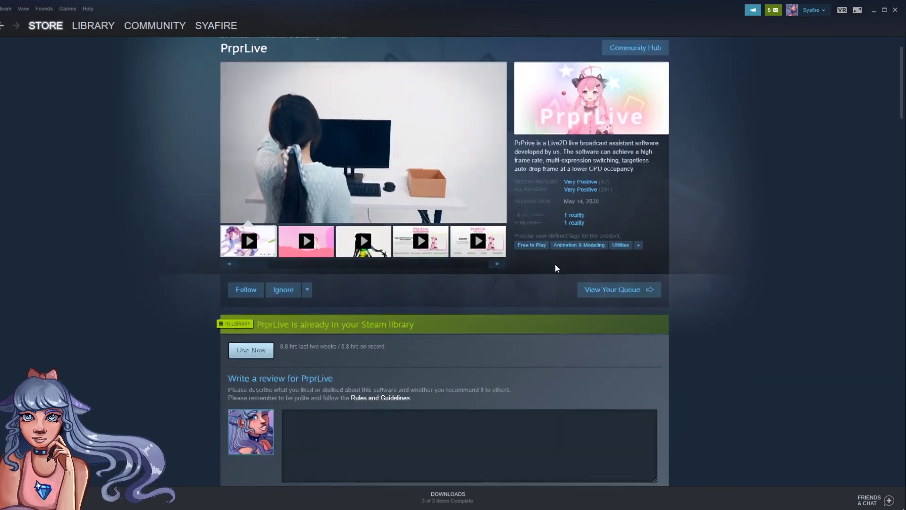
scroll(555, 267, "up", 4)
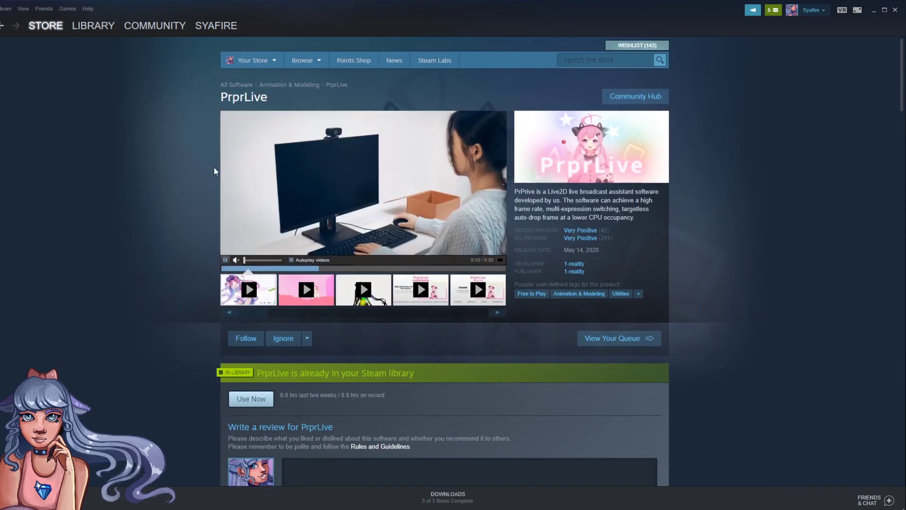
left_click(86, 35)
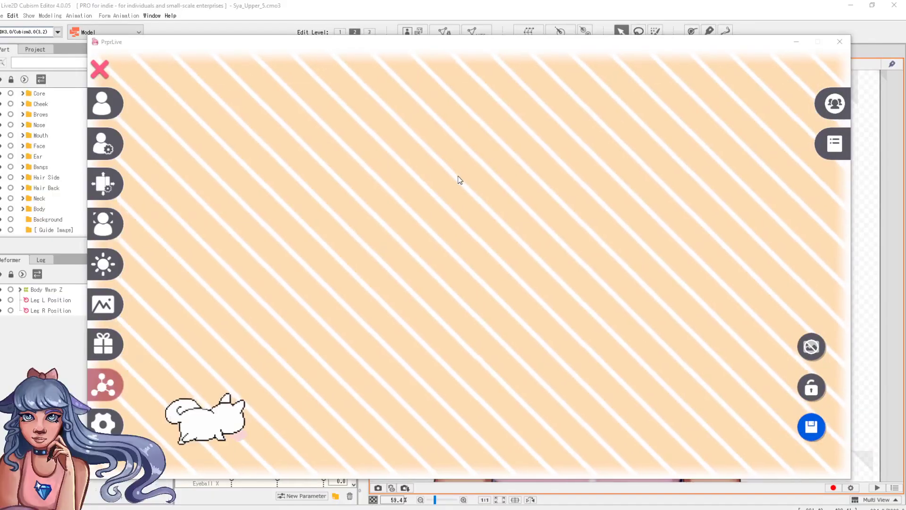
- Load Sya_Upper_5.model3.json from the Live2D model list and dismiss the help overlay
left_click(353, 174)
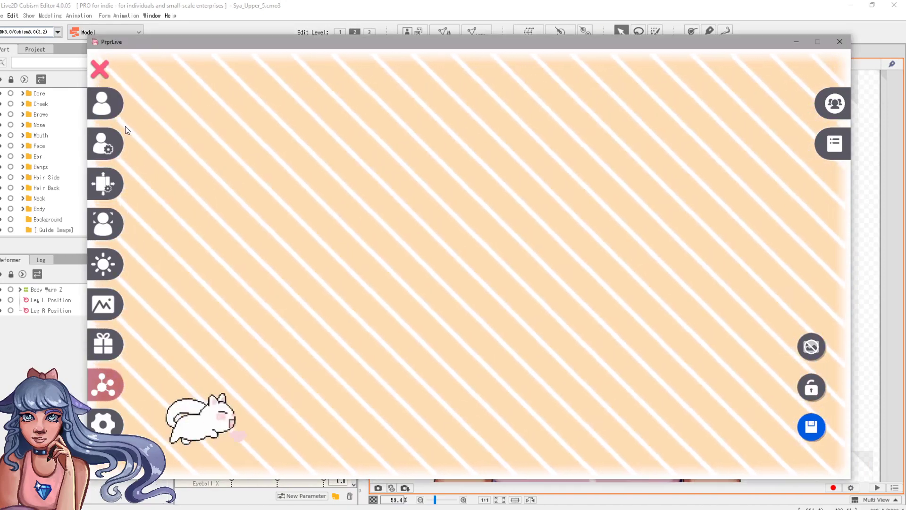
left_click(115, 98)
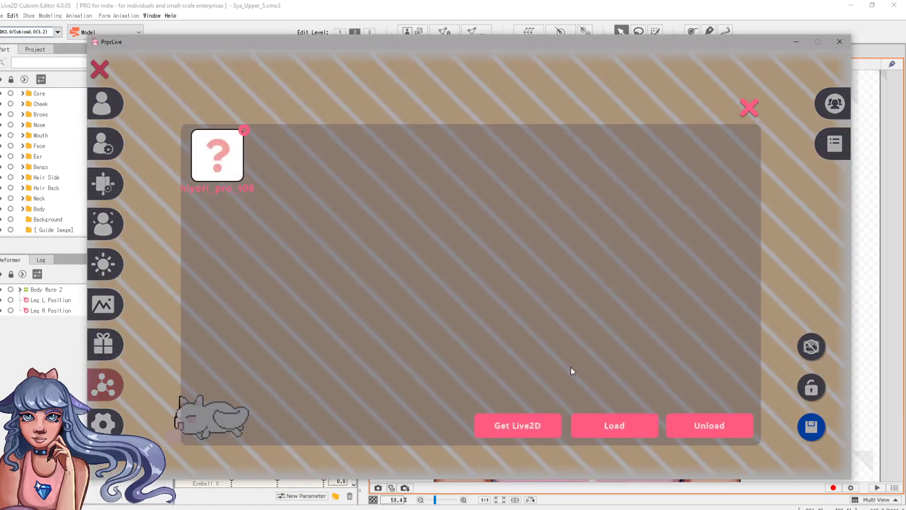
left_click(614, 425)
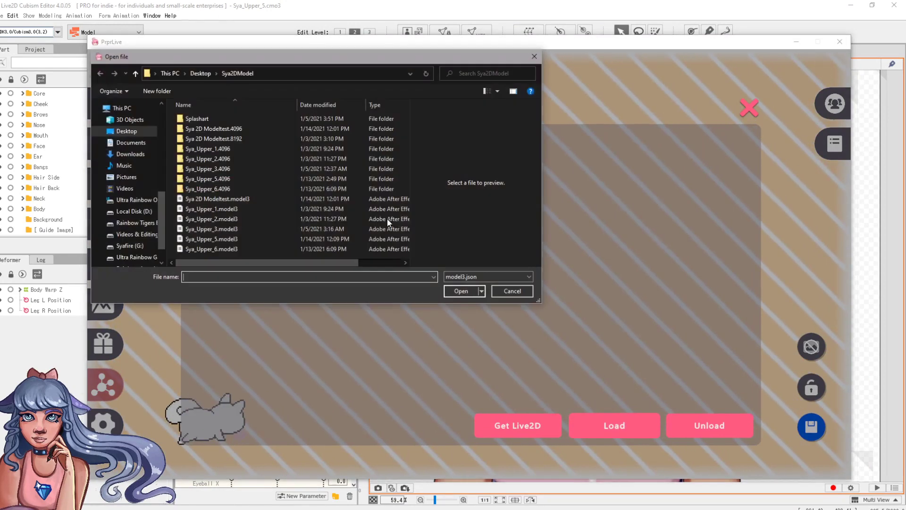
double_click(212, 239)
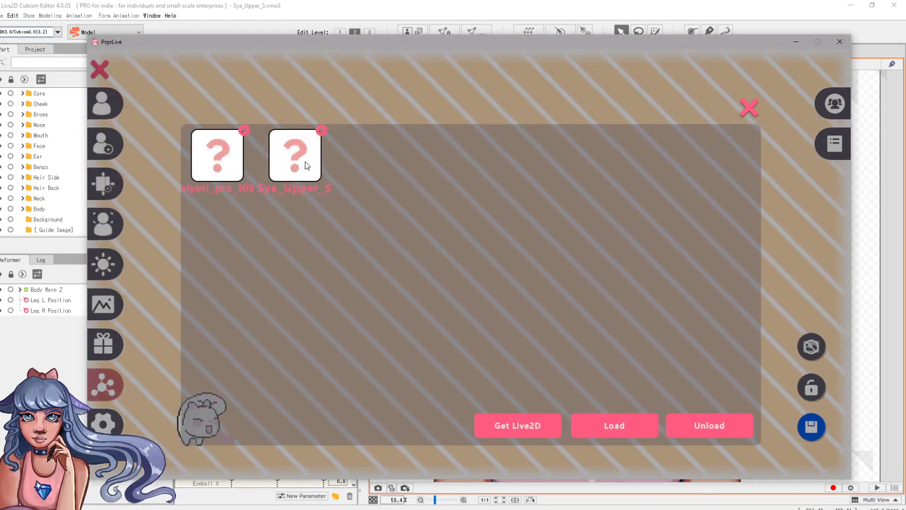
left_click(746, 114)
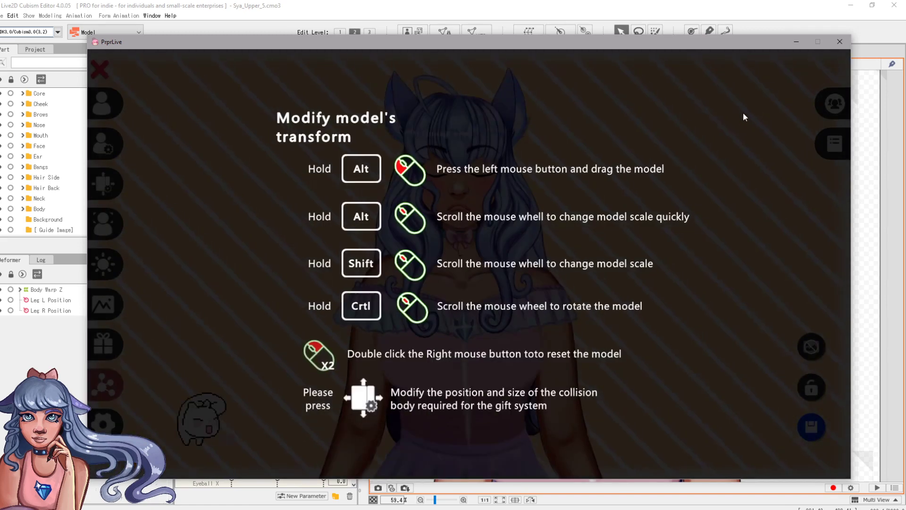
left_click(528, 222)
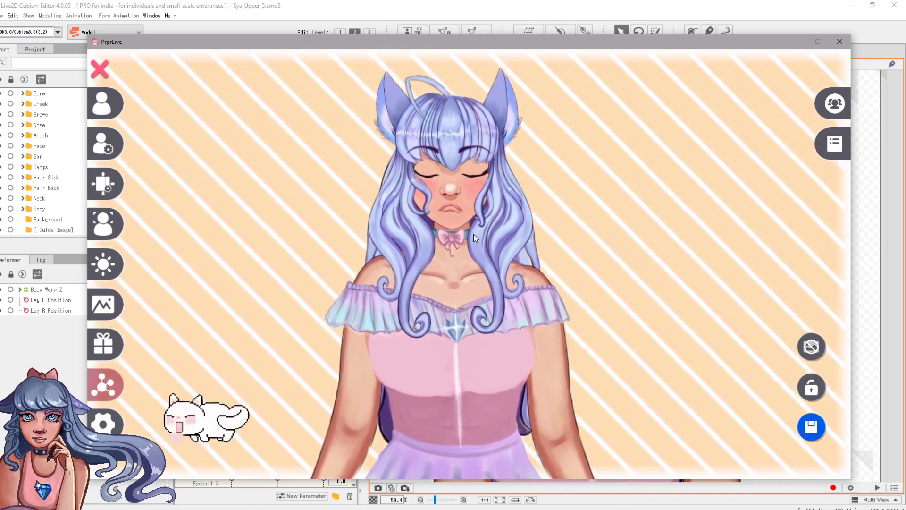
- Start face capture using the c922 Pro Stream Webcam, then close the settings panel
left_click(109, 232)
scroll(179, 257, "up", 1)
left_click(147, 290)
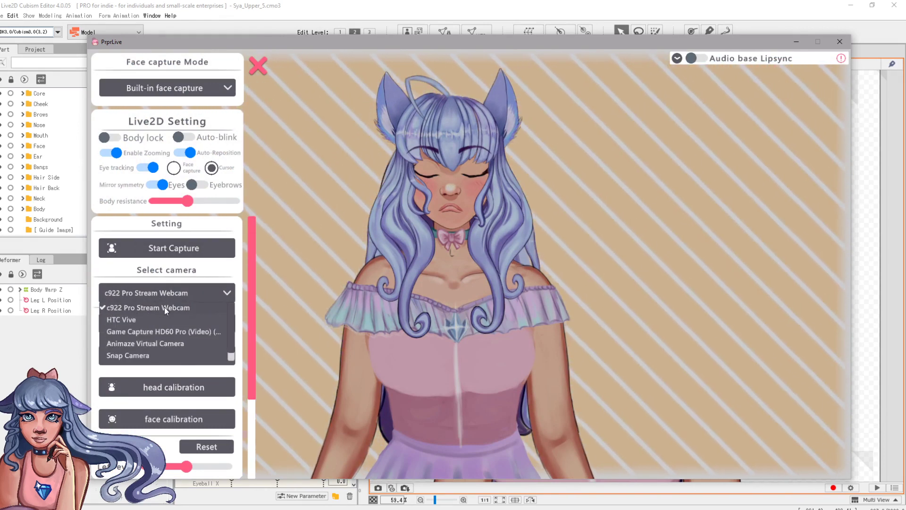
left_click(194, 293)
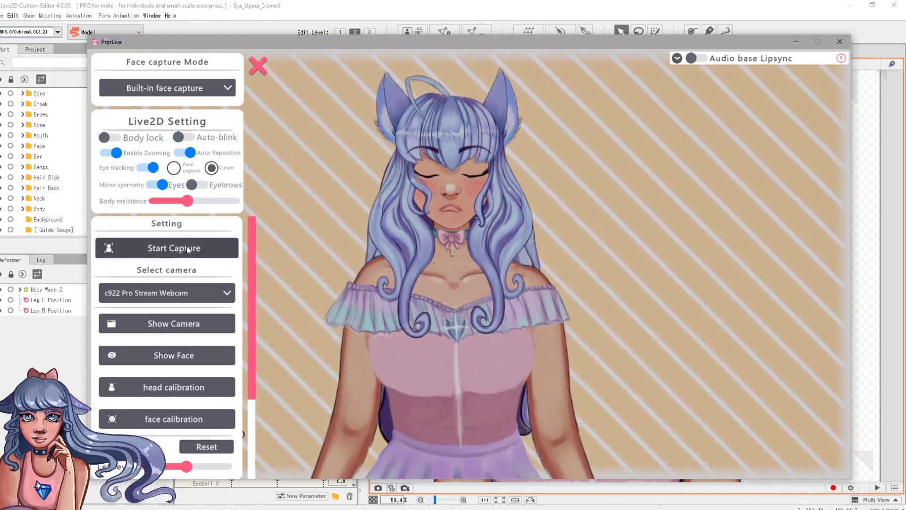
left_click(187, 249)
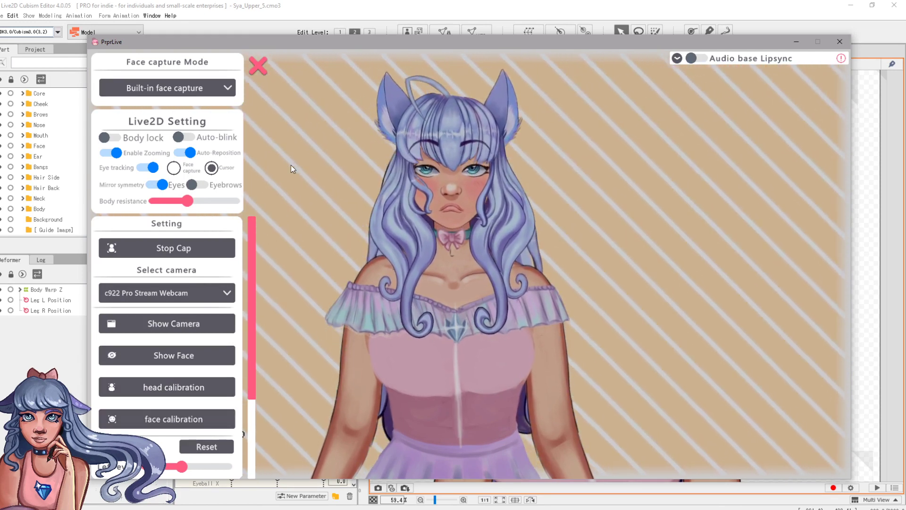
left_click(350, 137)
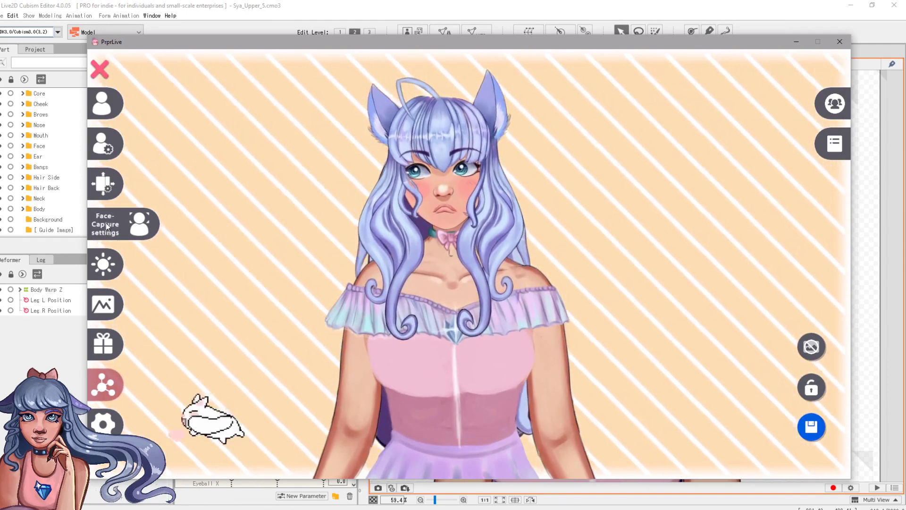
- Reopen the face-capture settings to review eye tracking, then close them again
left_click(118, 234)
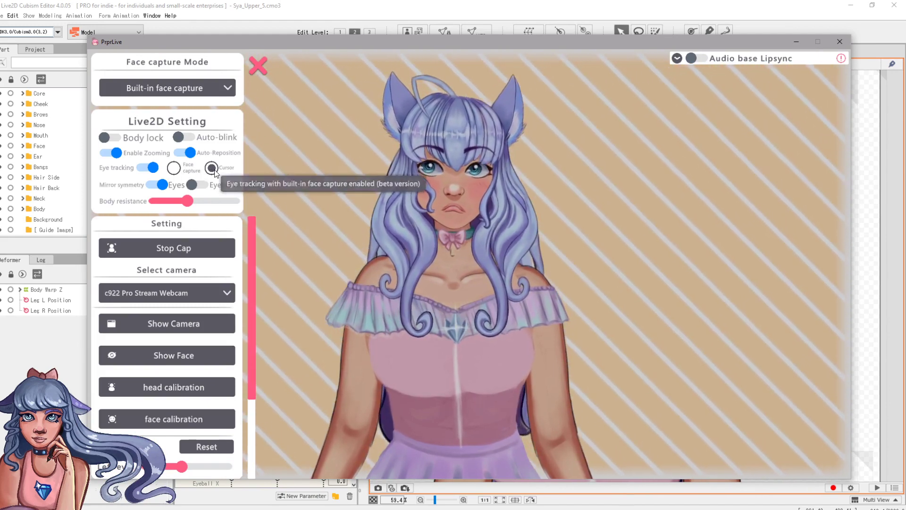
left_click(259, 61)
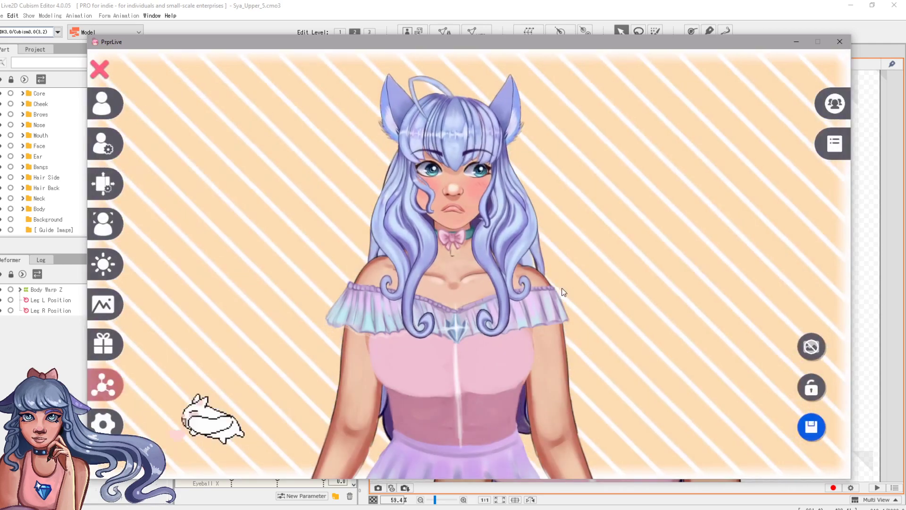